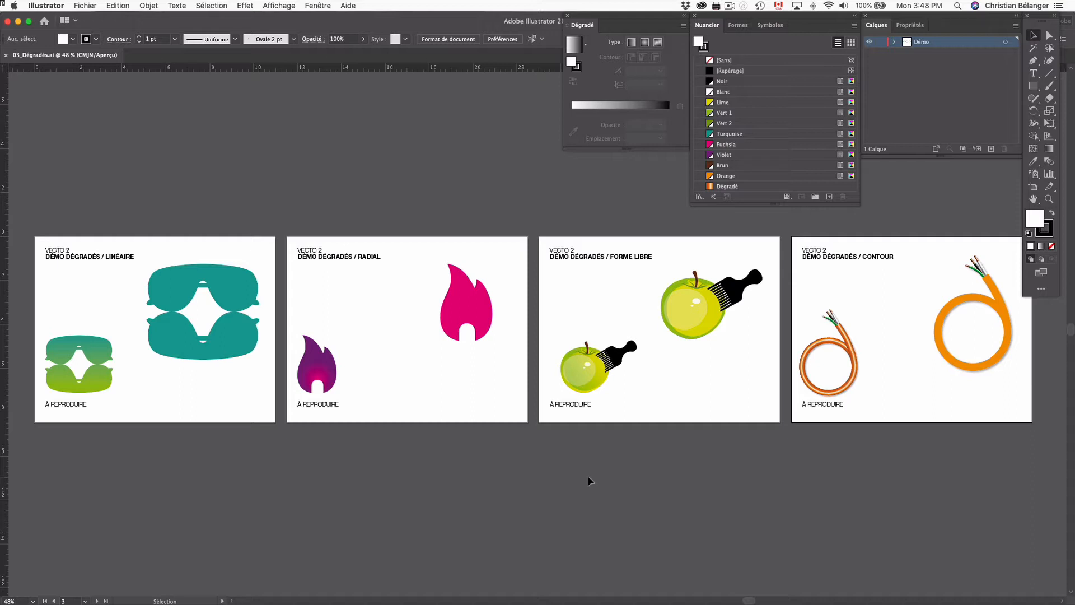
- Apply a linear gradient to both large turquoise sunglasses and run it vertically across the pair at -90°
key(z)
drag(23, 219, 352, 465)
drag(487, 429, 478, 447)
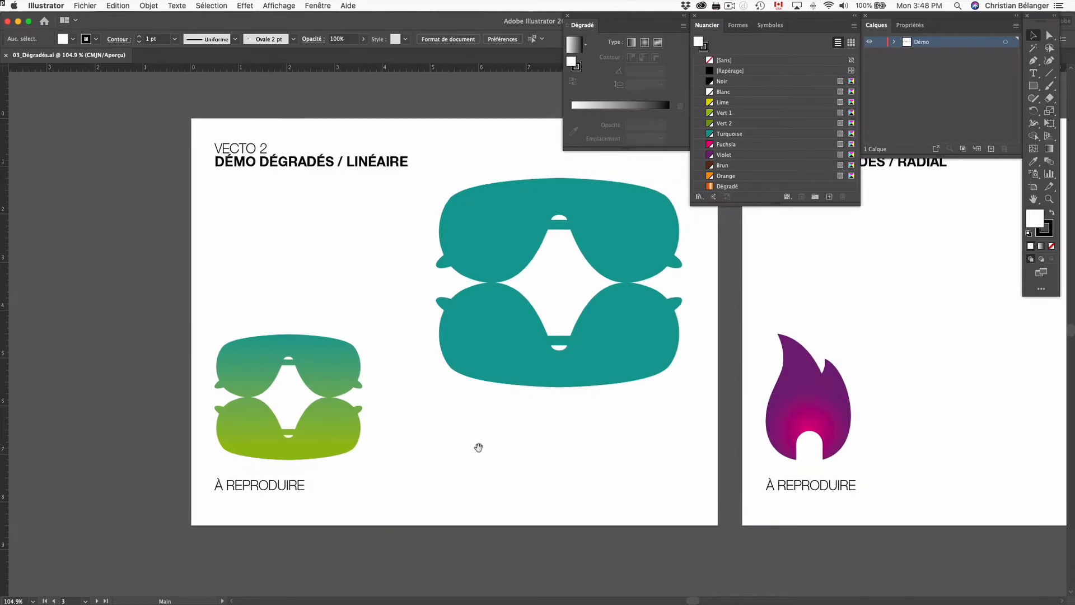
key(v)
drag(478, 151, 645, 430)
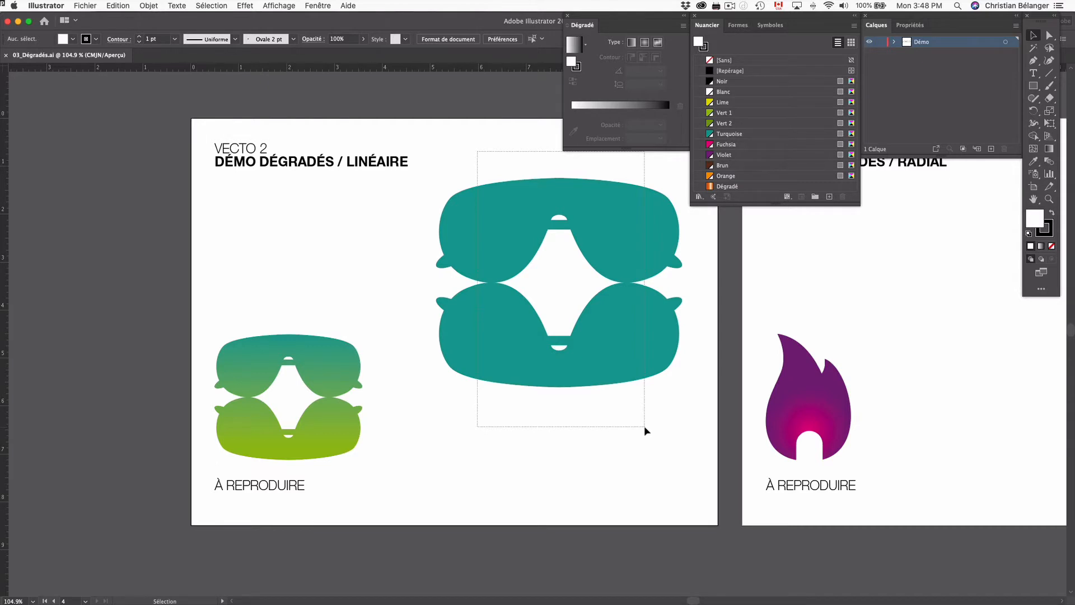
drag(645, 427, 645, 427)
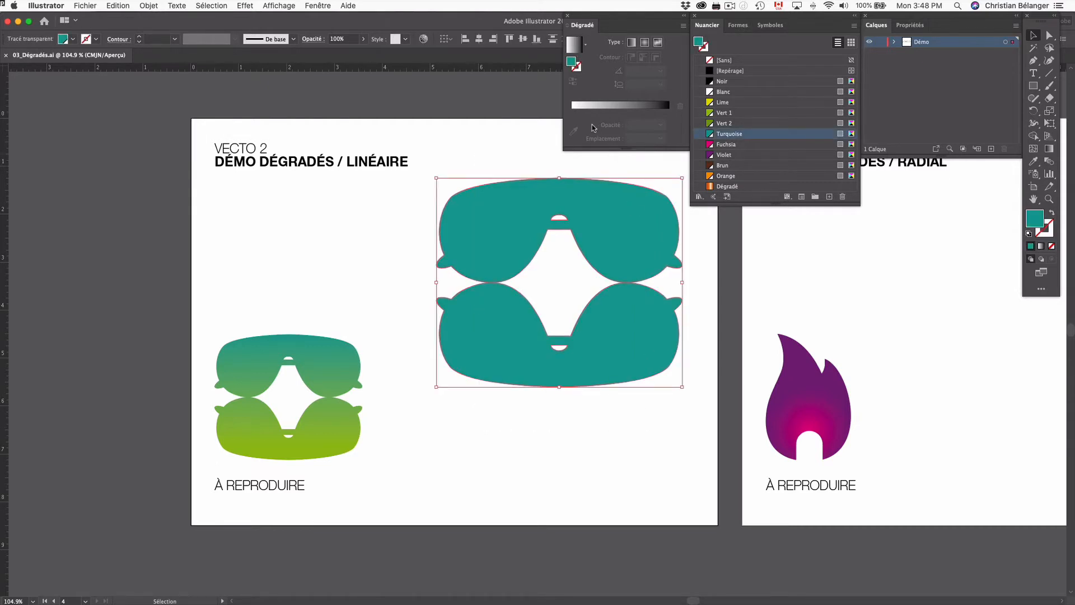
key(g)
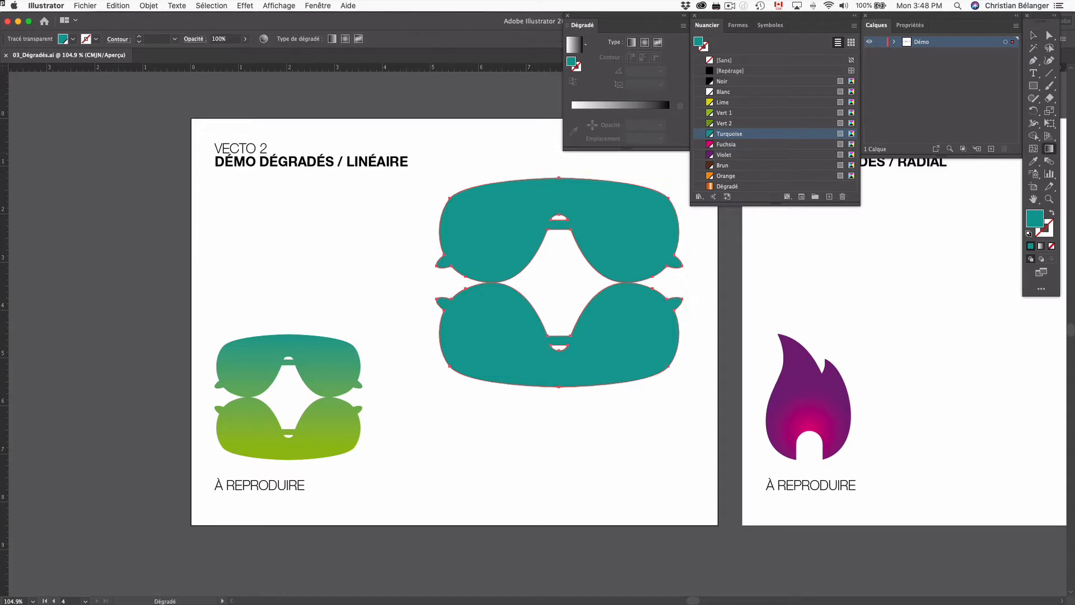
click(1048, 149)
key(v)
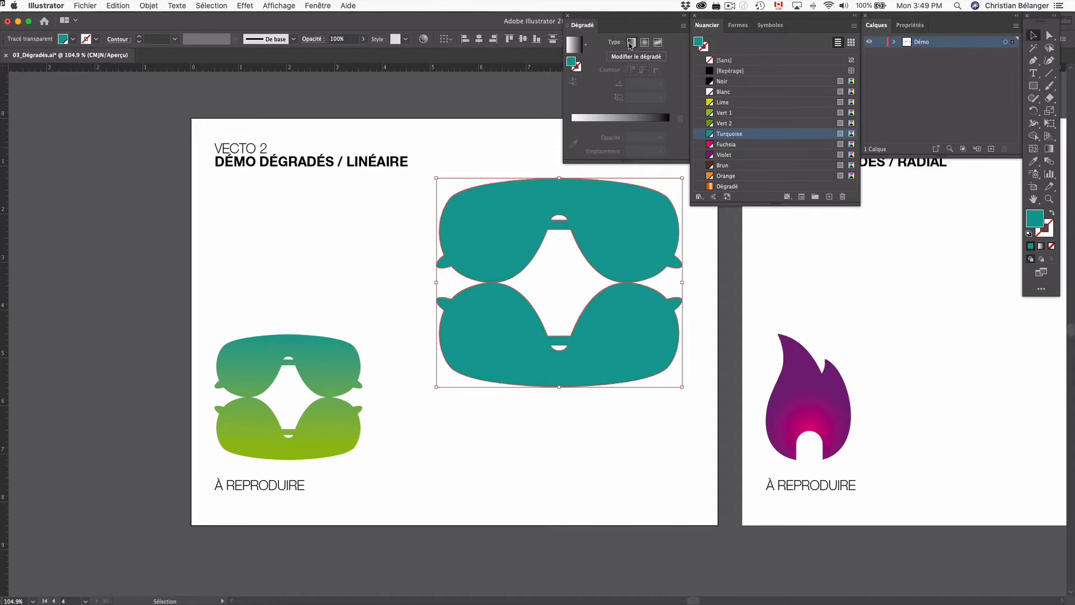
click(631, 43)
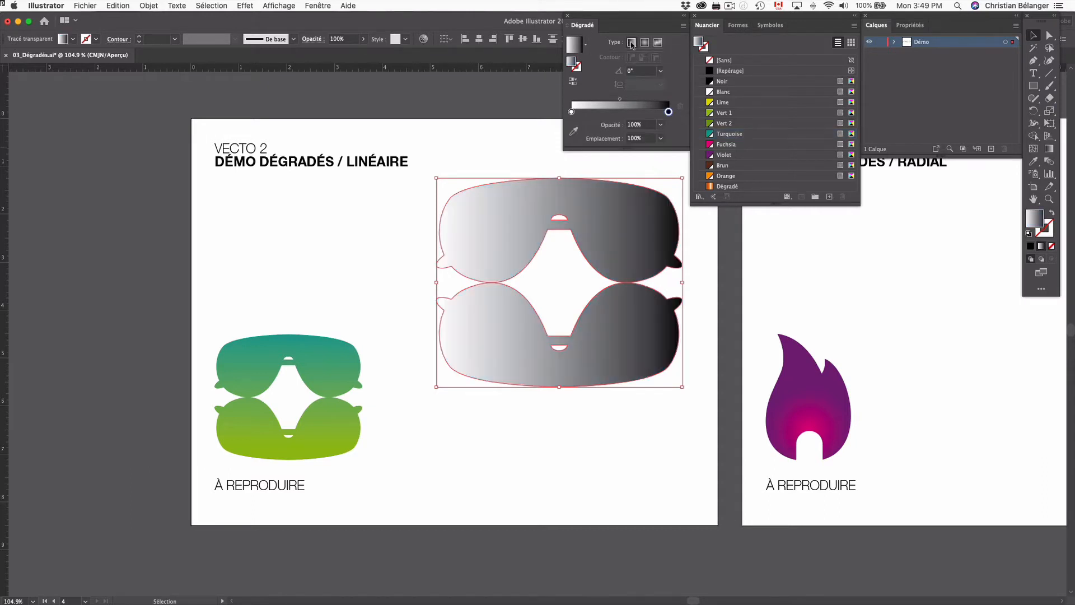
key(g)
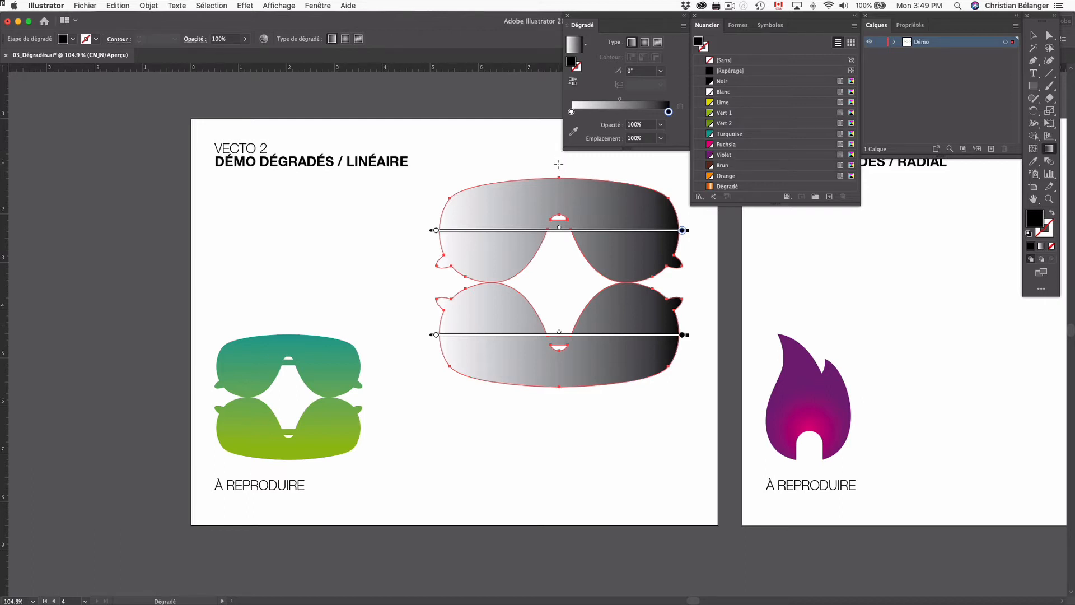
drag(559, 163, 563, 411)
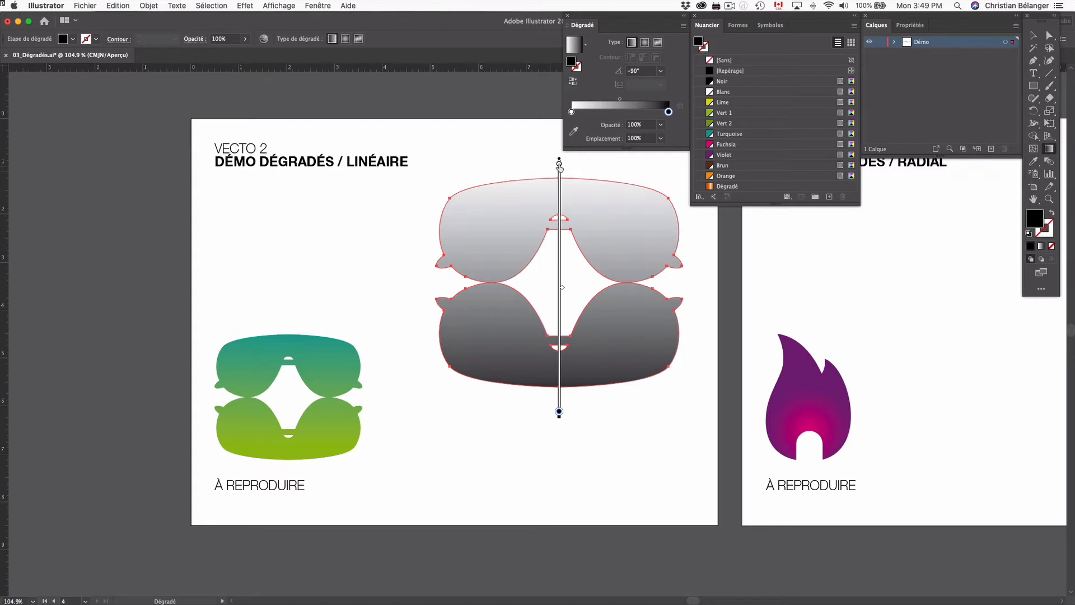
- Colour the sunglasses' gradient with Turquoise at the start stop and Lime at the end stop
double_click(572, 113)
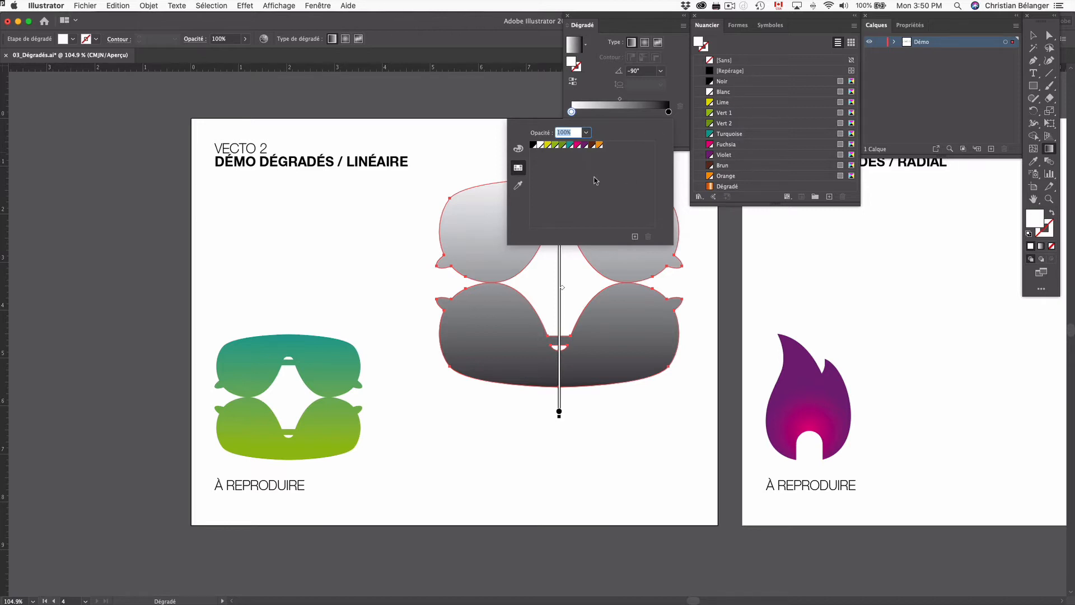
click(569, 146)
click(668, 114)
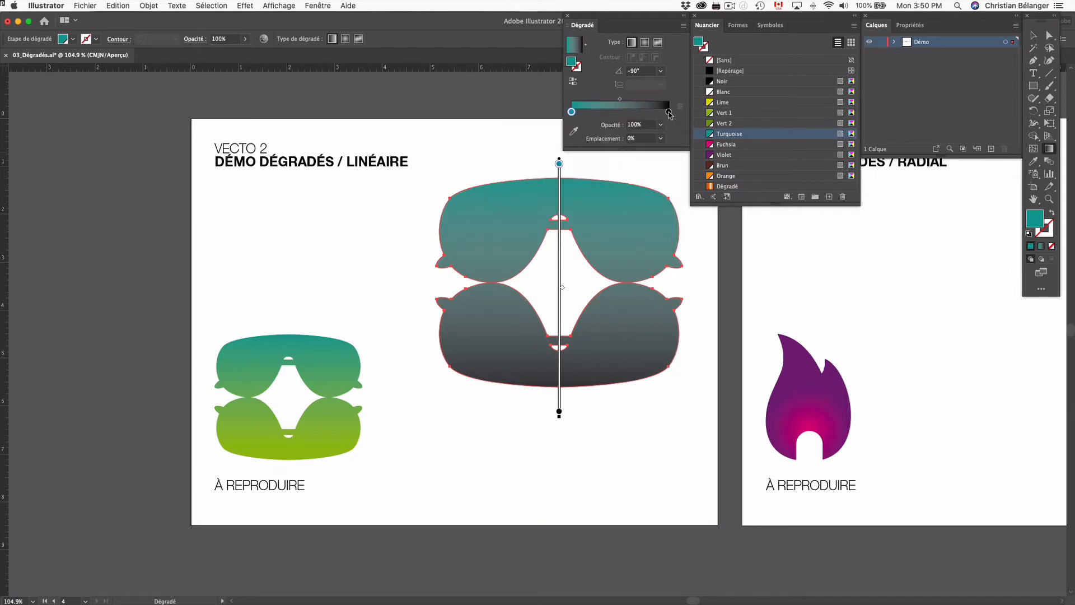
double_click(668, 113)
click(547, 145)
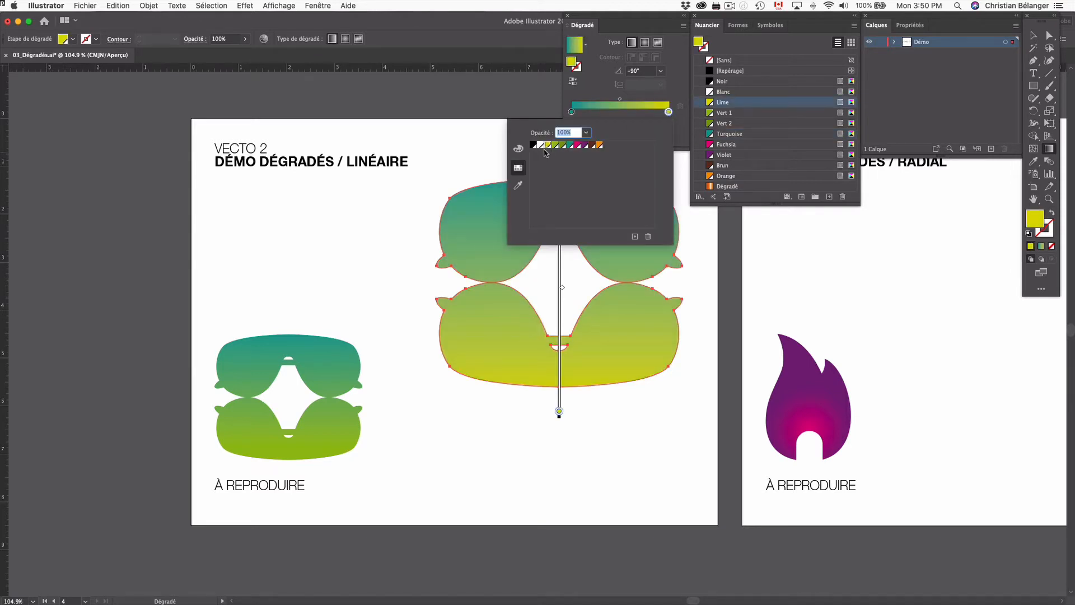
key(Escape)
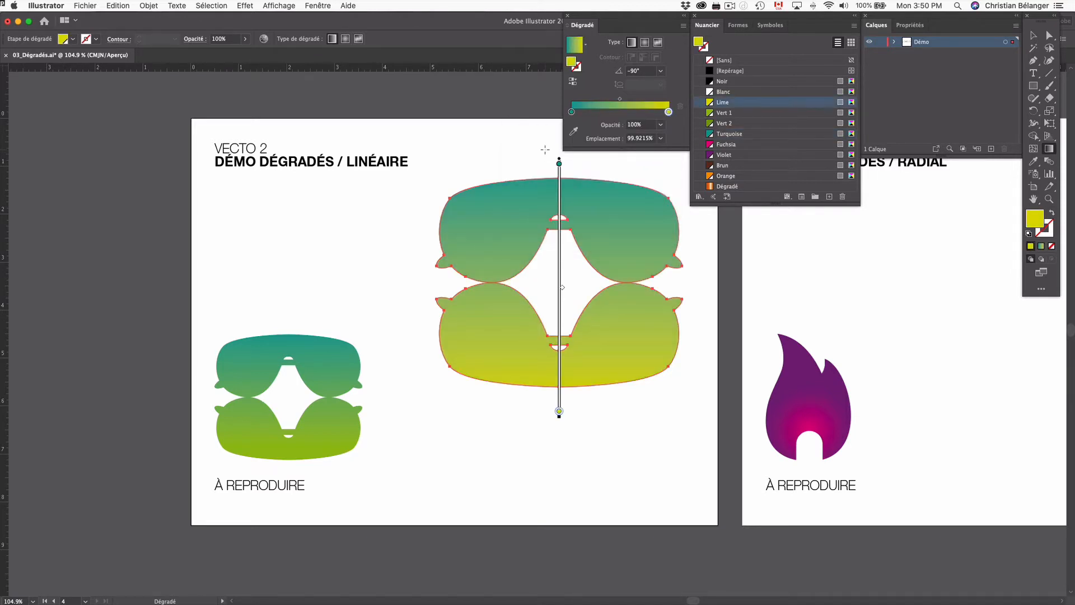
- Try reversing the sunglasses' gradient and back, and try a -45° angle before undoing it
click(571, 82)
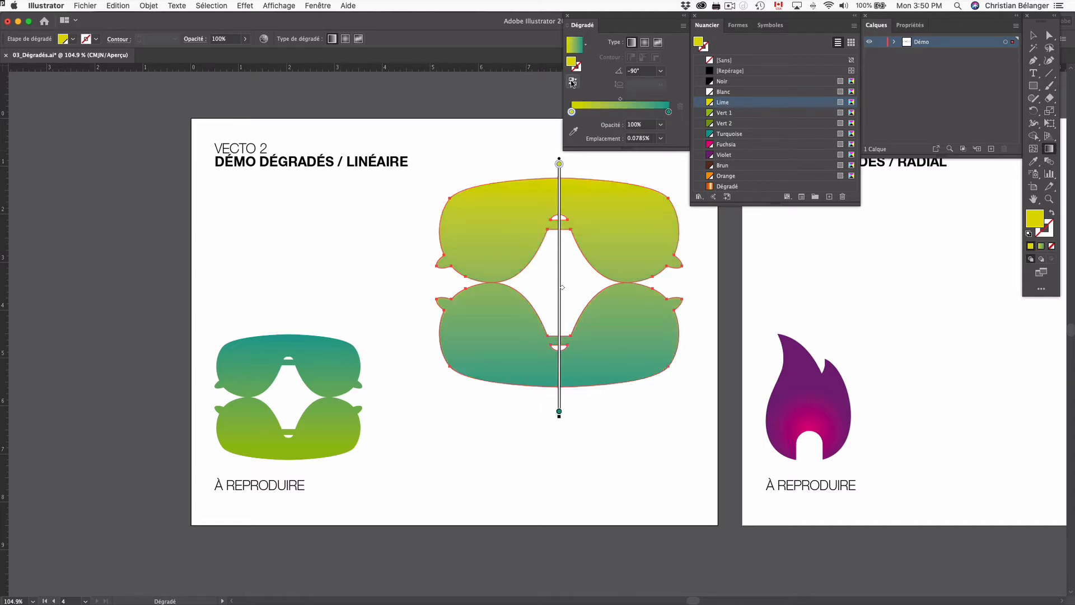
click(572, 83)
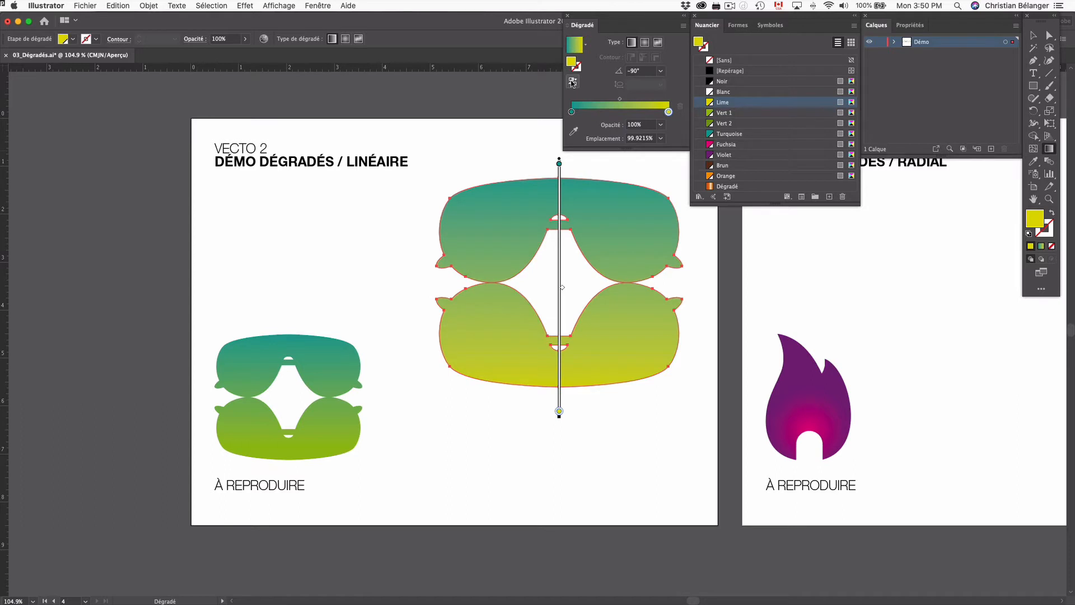
click(641, 71)
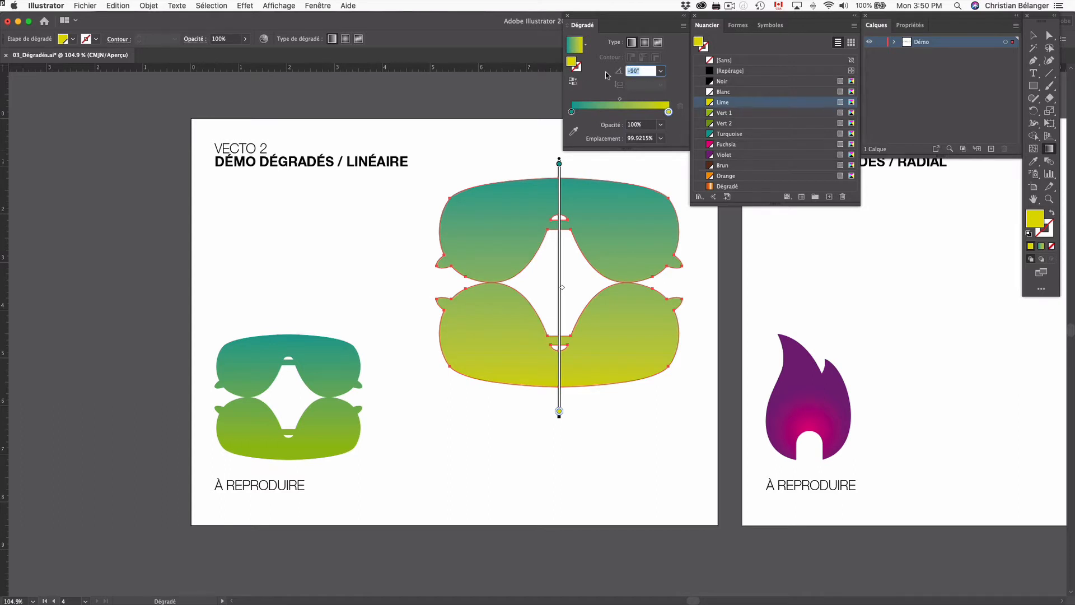
text(-45)
key(Return)
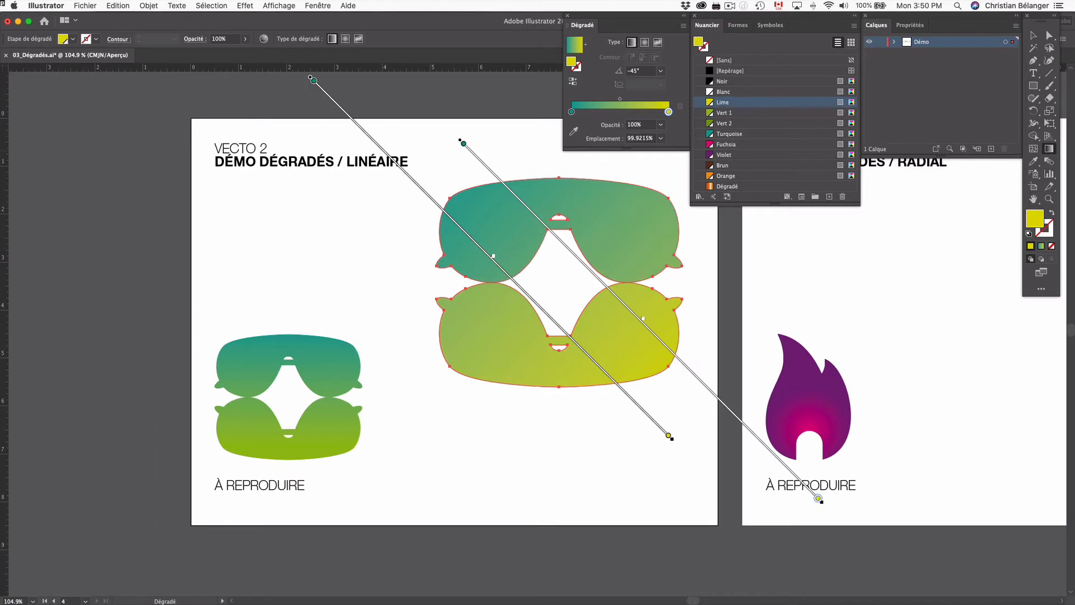
key(super+z)
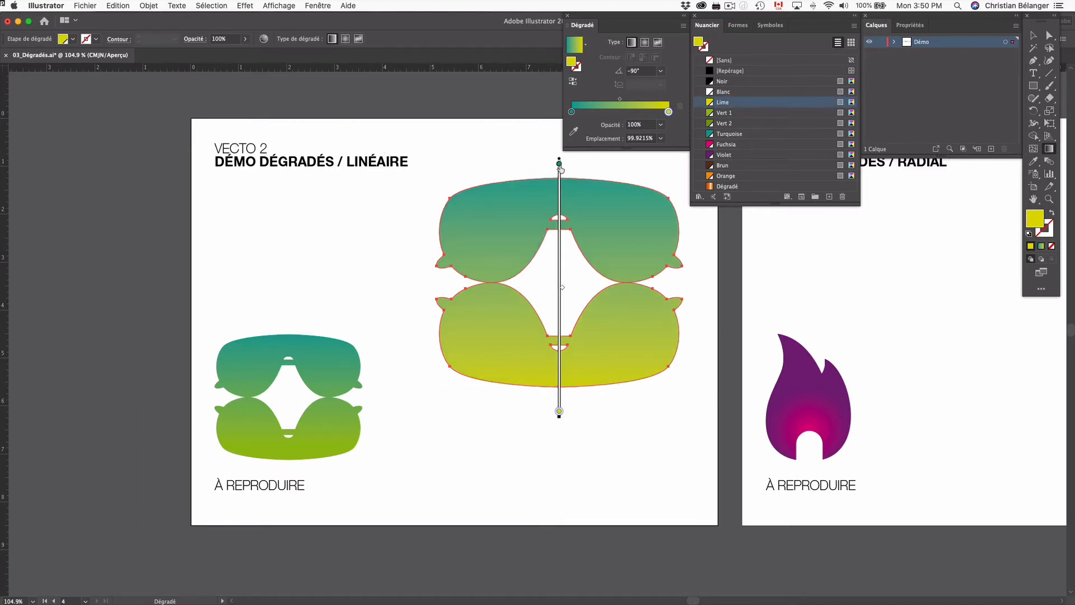
- Try shifting the sunglasses' gradient blend, placing the midpoint at about 25.7%
drag(668, 112, 645, 103)
key(super+z)
key(super+z)
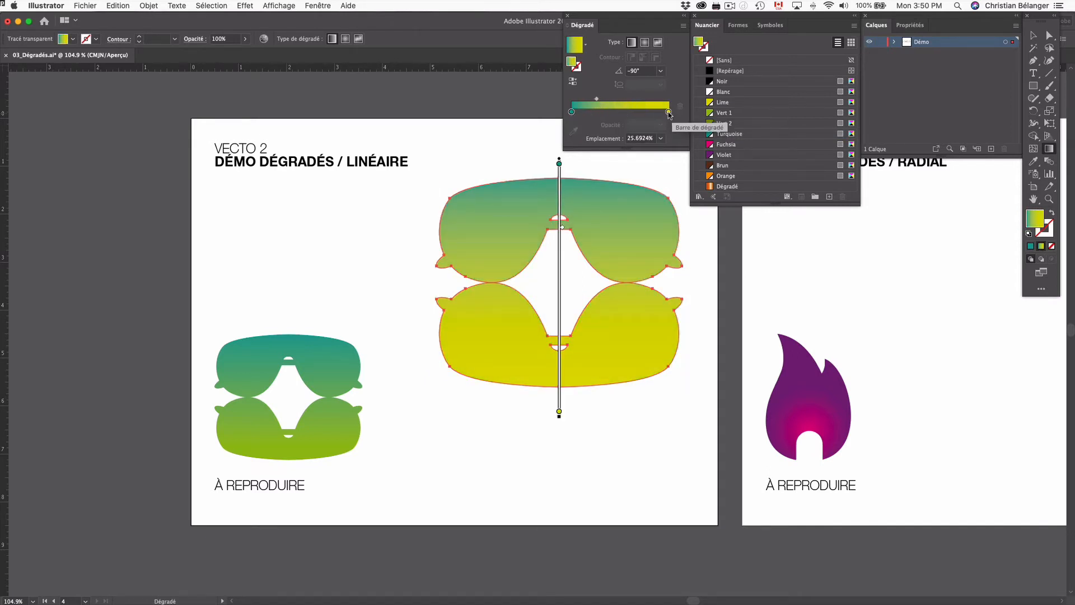
- Make the Lime stop fully transparent with 0% opacity and shift the sunglasses' gradient midpoint to about 64%
click(669, 112)
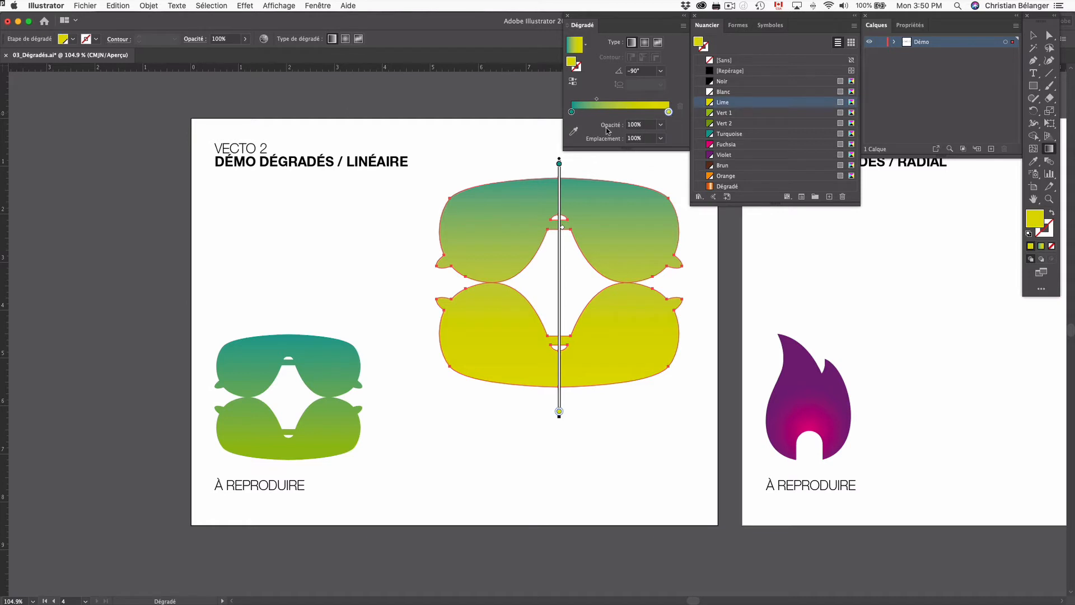
click(648, 124)
text(0)
key(Return)
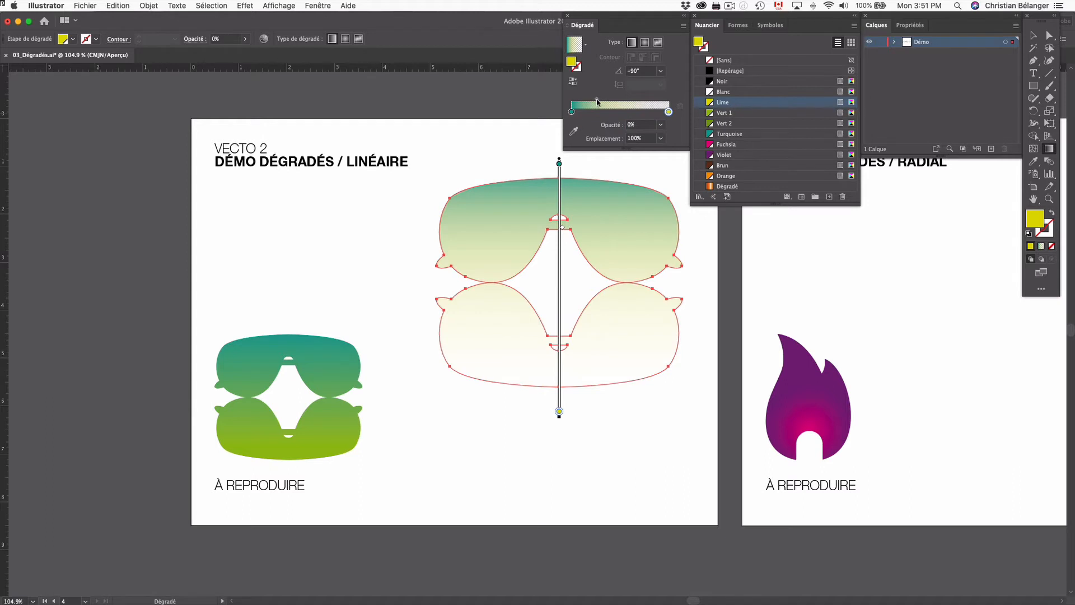
drag(597, 99, 634, 100)
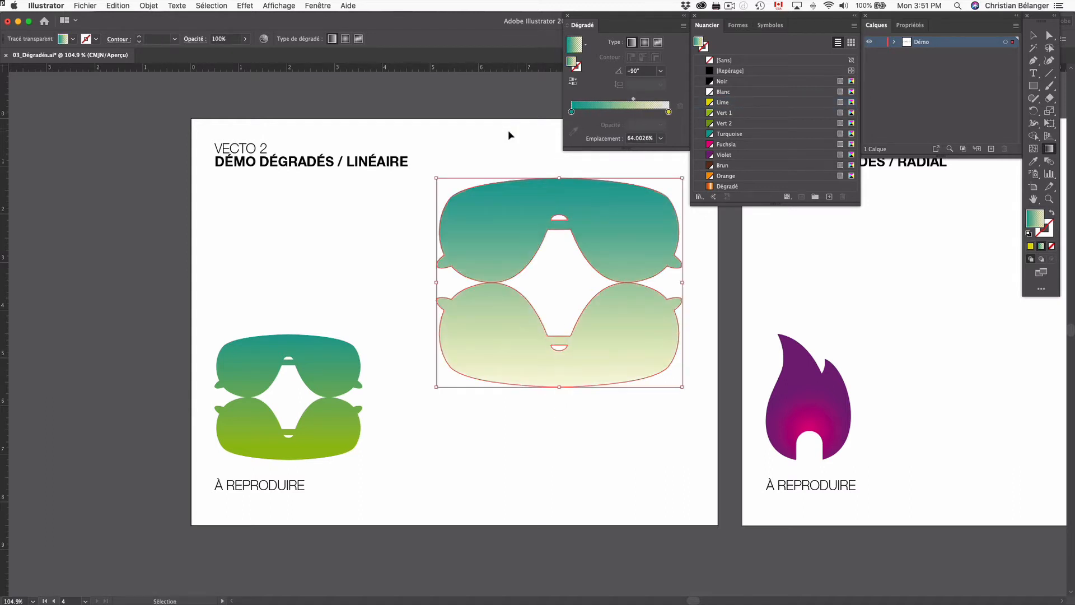
click(511, 132)
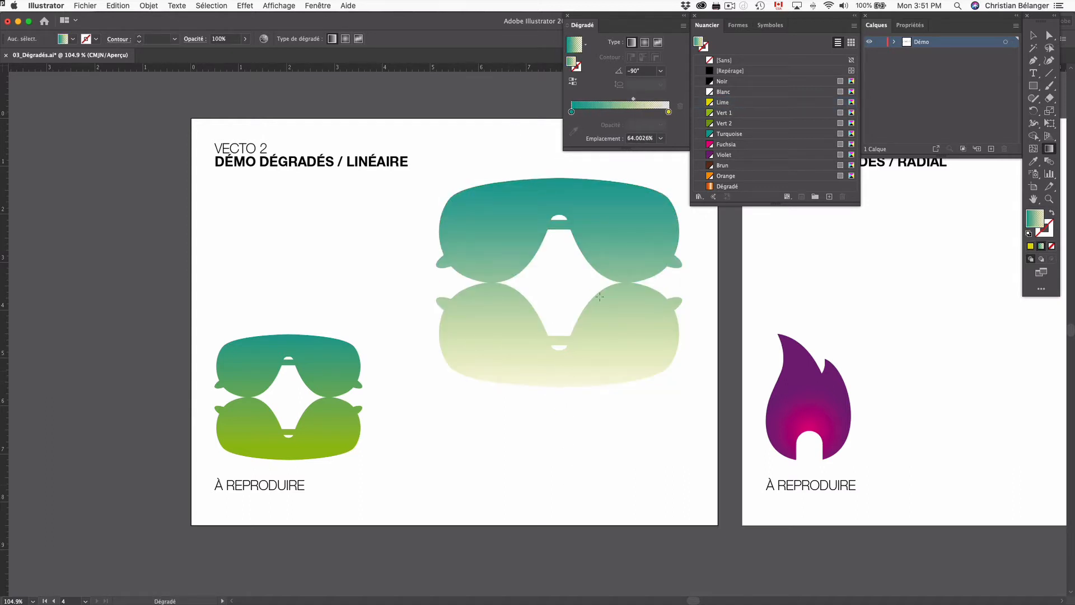
click(668, 112)
drag(668, 114, 677, 114)
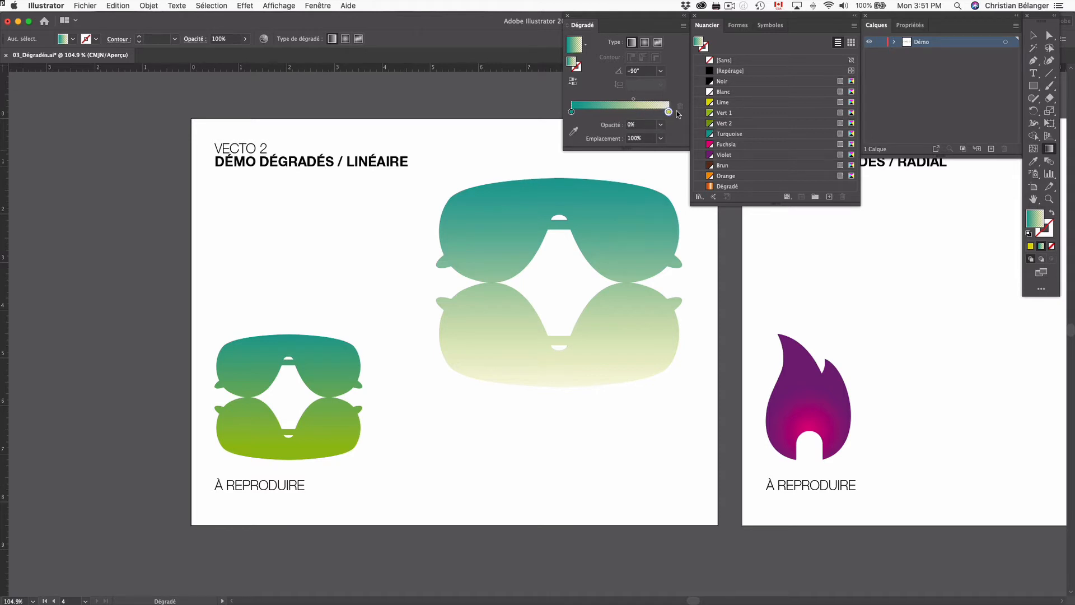
- Apply a radial gradient fill to the large fuchsia flame on the Radial artboard
drag(855, 305, 331, 307)
key(v)
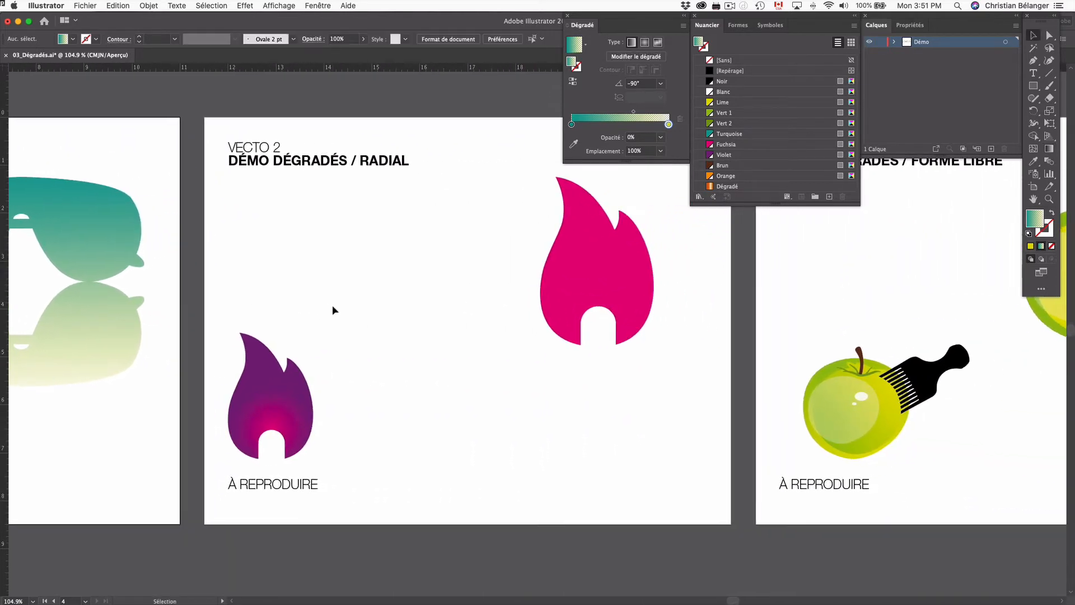
drag(472, 197, 680, 368)
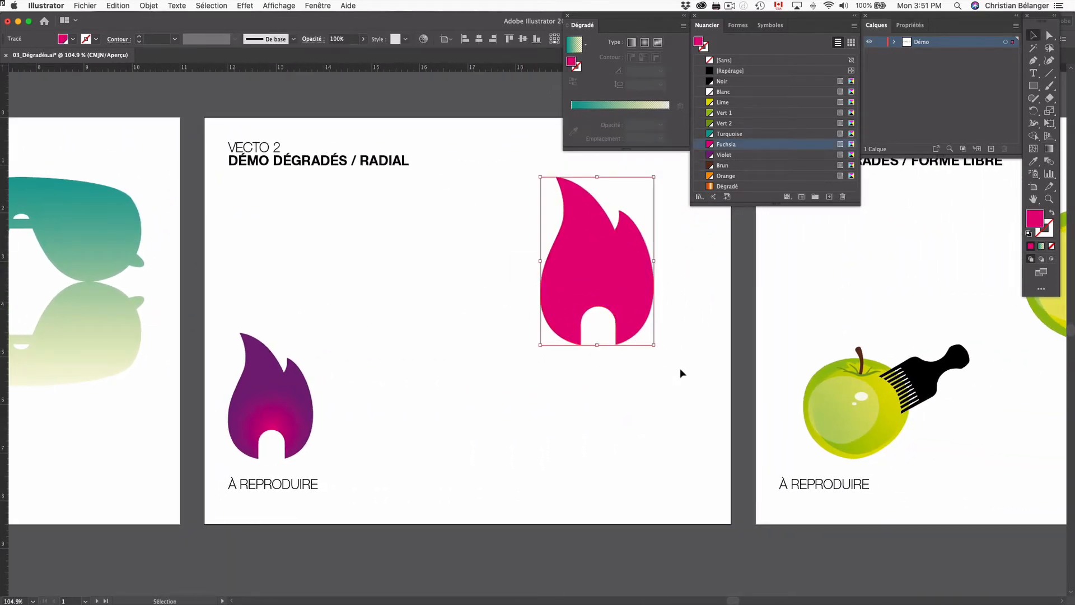
click(645, 44)
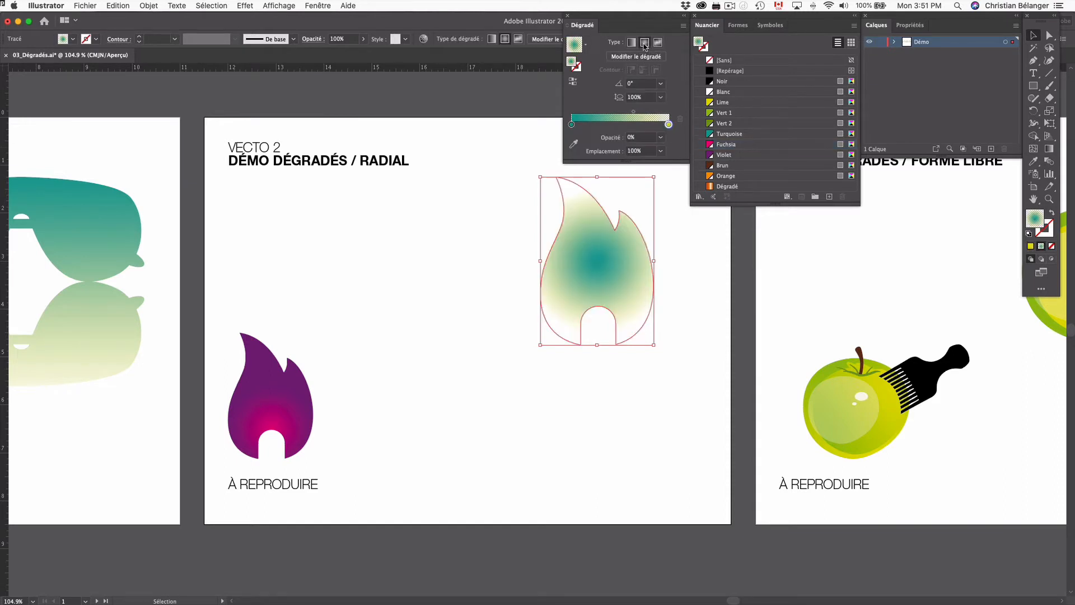
- Colour the flame's gradient from Fuchsia to Violet at 100% opacity, with the midpoint at about 46%
double_click(572, 124)
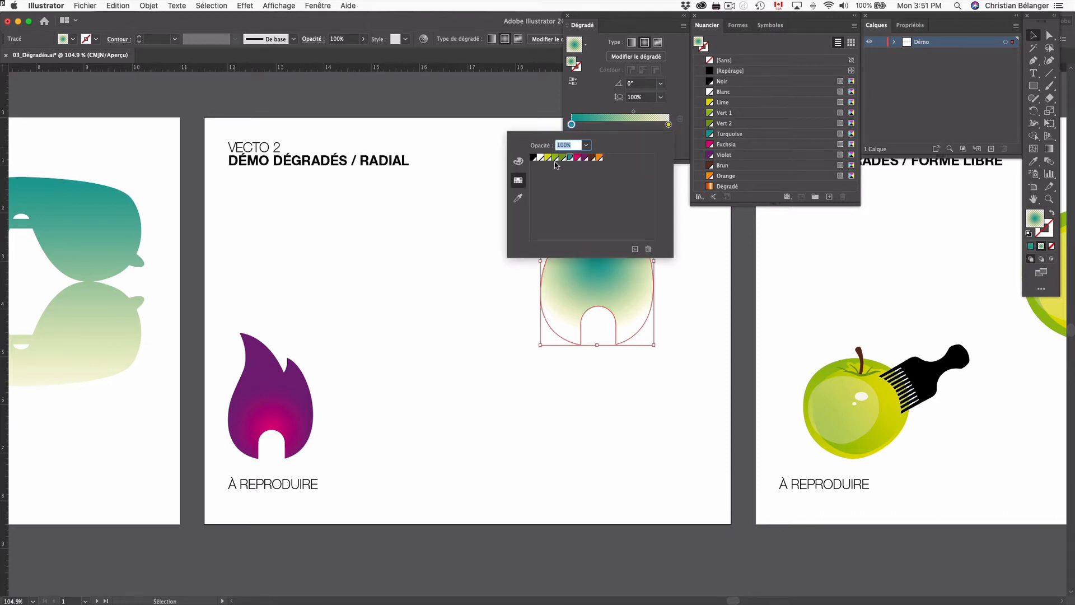
click(578, 159)
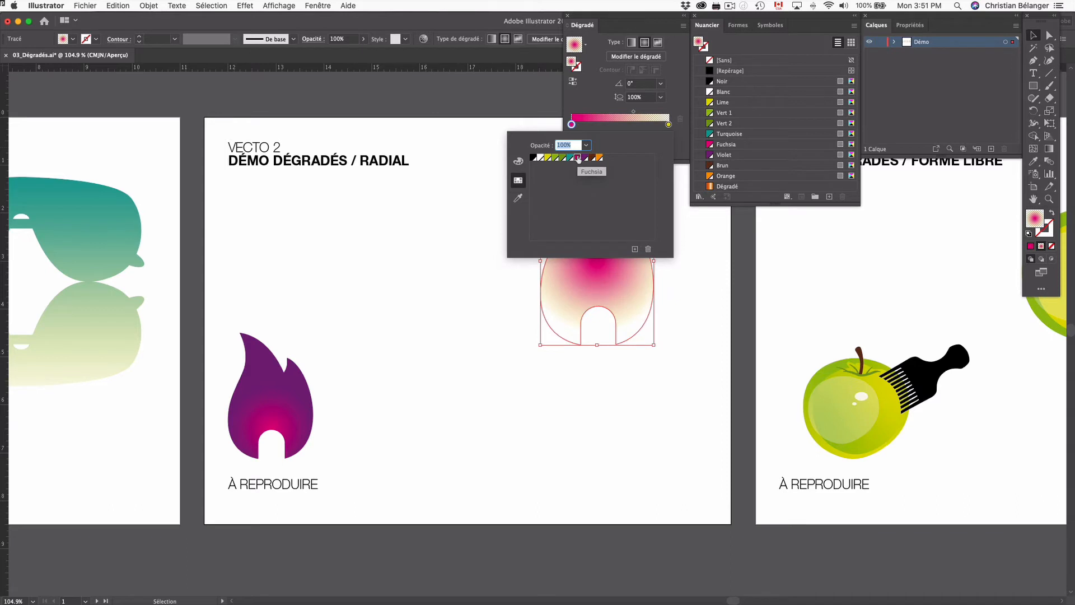
double_click(669, 124)
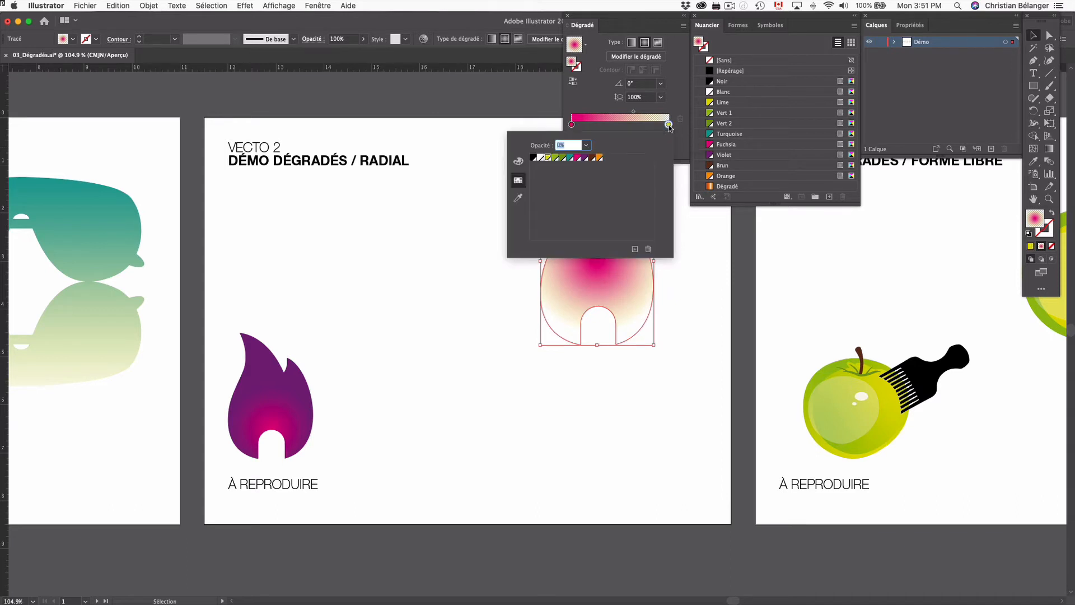
click(584, 158)
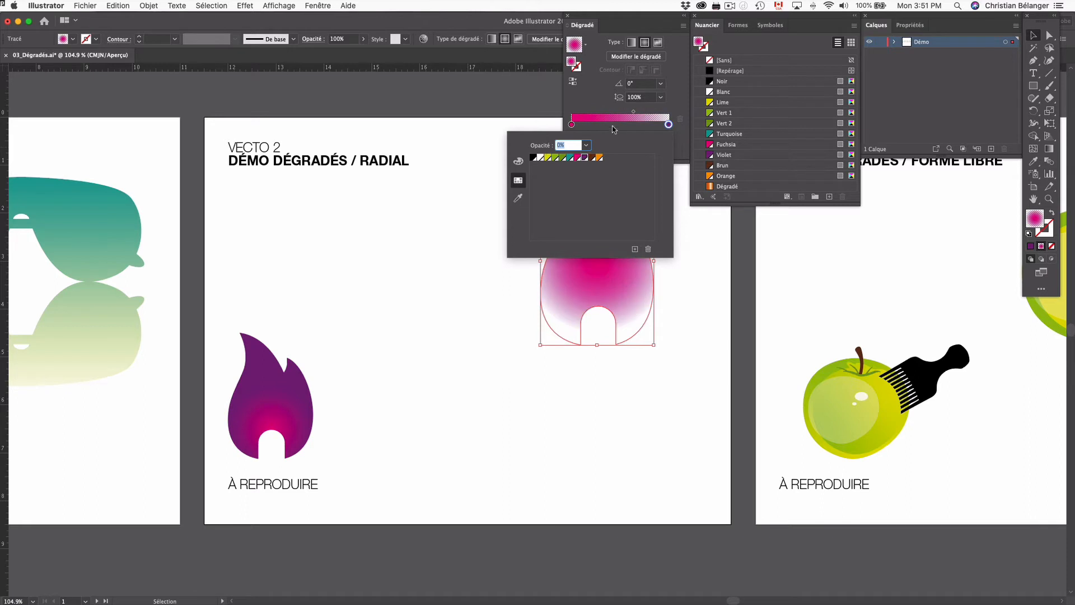
click(594, 107)
text(100)
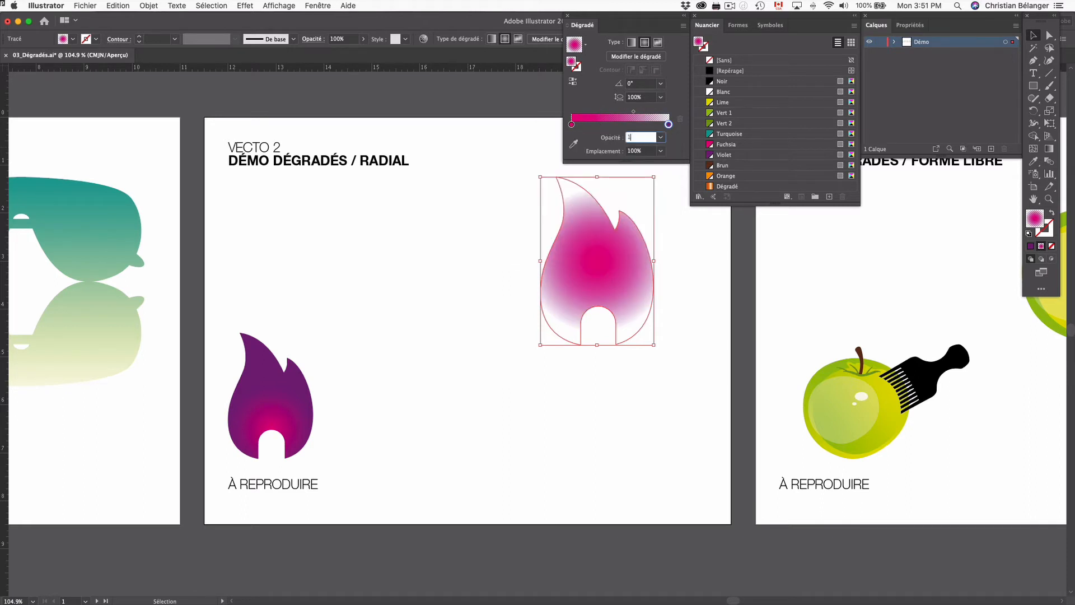
key(Return)
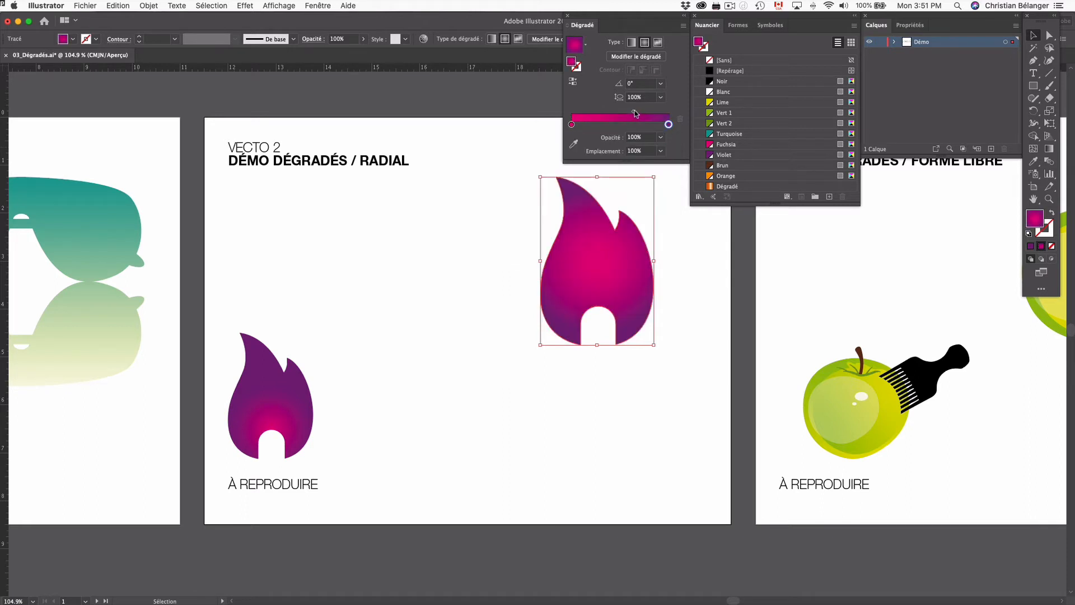
drag(633, 114, 618, 115)
- Enlarge the flame's radial gradient slightly and flatten it to an aspect ratio of about 38.5%
key(g)
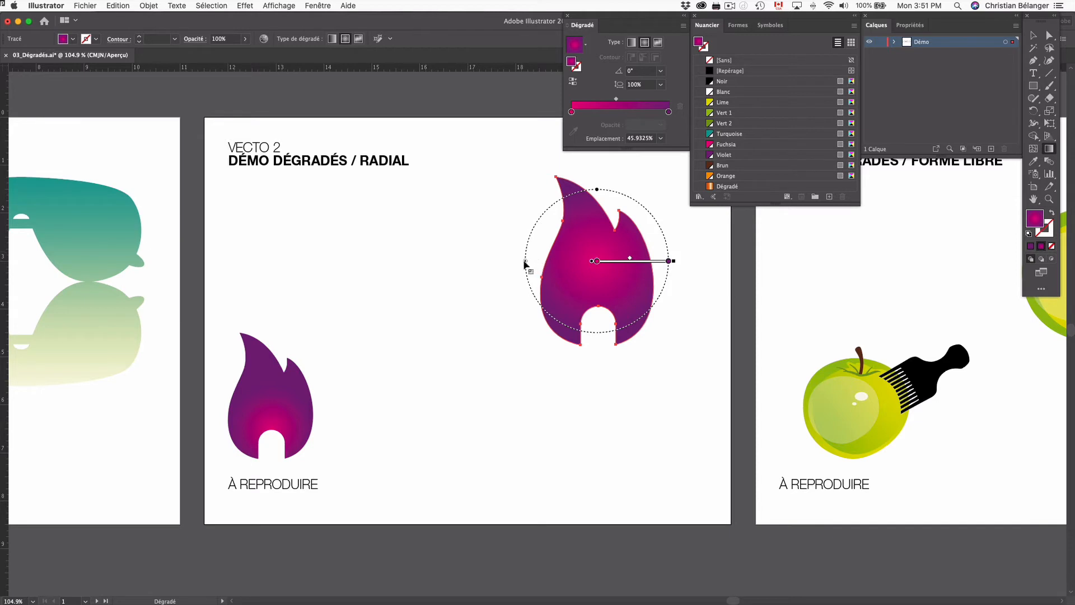
mouse_move(527, 269)
mouse_down()
mouse_move(543, 269)
mouse_move(499, 267)
mouse_move(567, 269)
mouse_move(504, 264)
mouse_move(557, 268)
mouse_move(522, 261)
mouse_up()
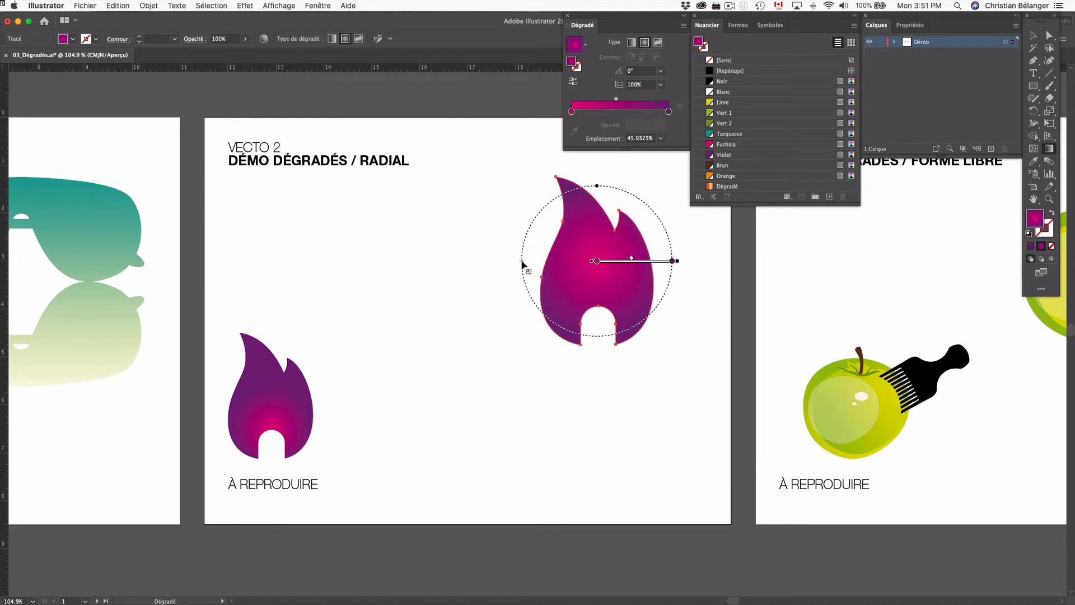
drag(598, 186, 597, 232)
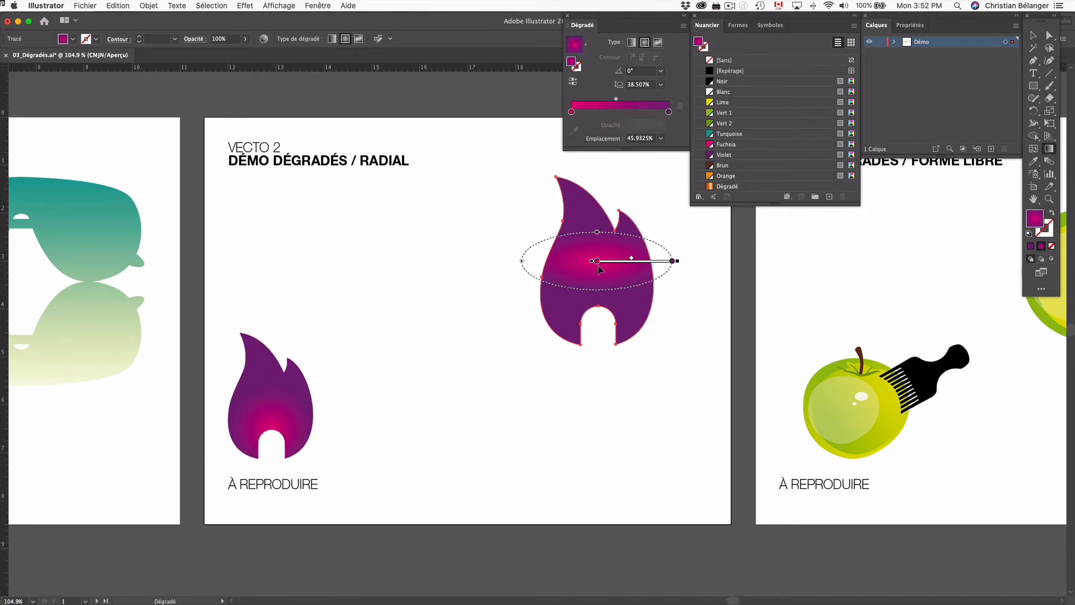
- Tilt the flame's radial gradient to about 30°, with its Fuchsia stop at about 11%, and shift the glow toward the flame's upper part
mouse_move(598, 264)
mouse_down()
mouse_move(647, 261)
mouse_move(605, 261)
mouse_move(634, 259)
mouse_move(612, 287)
mouse_up()
click(664, 262)
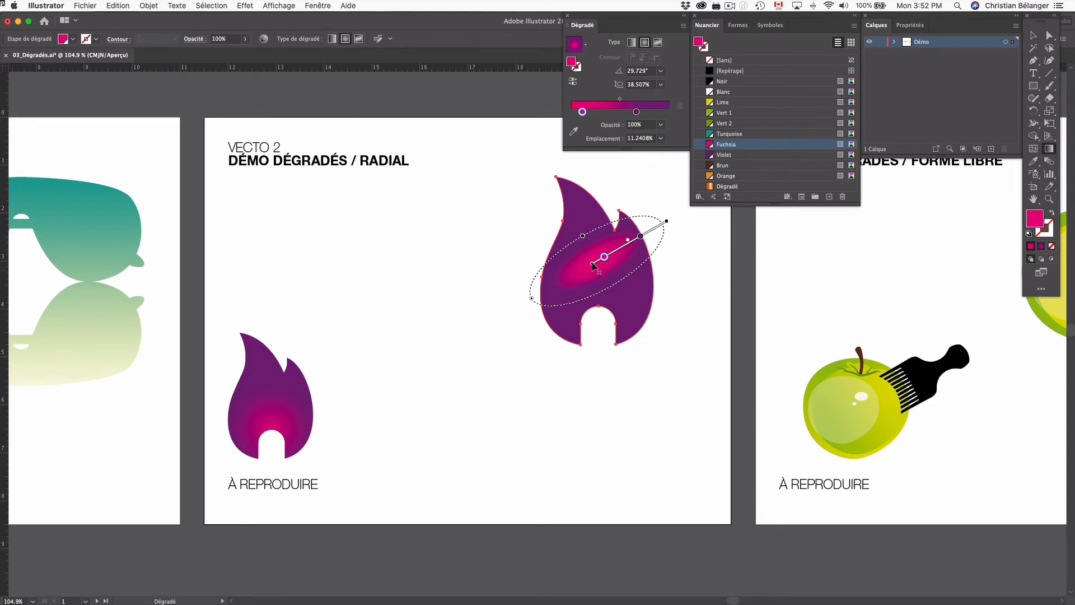
mouse_move(594, 266)
mouse_down()
mouse_move(532, 299)
mouse_move(605, 280)
mouse_move(614, 294)
mouse_move(586, 220)
mouse_up()
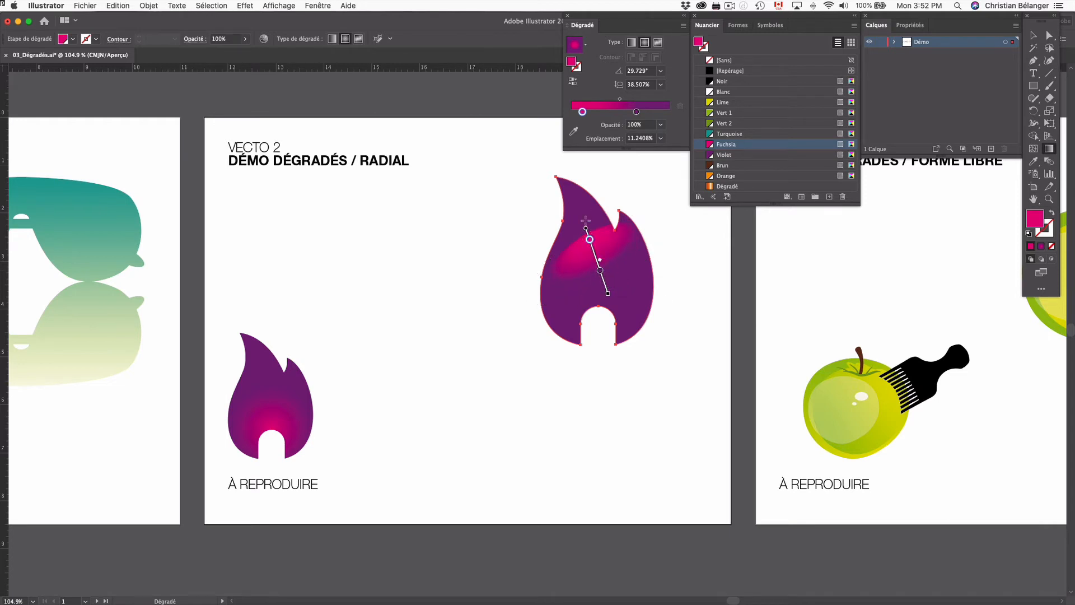
key(v)
click(680, 331)
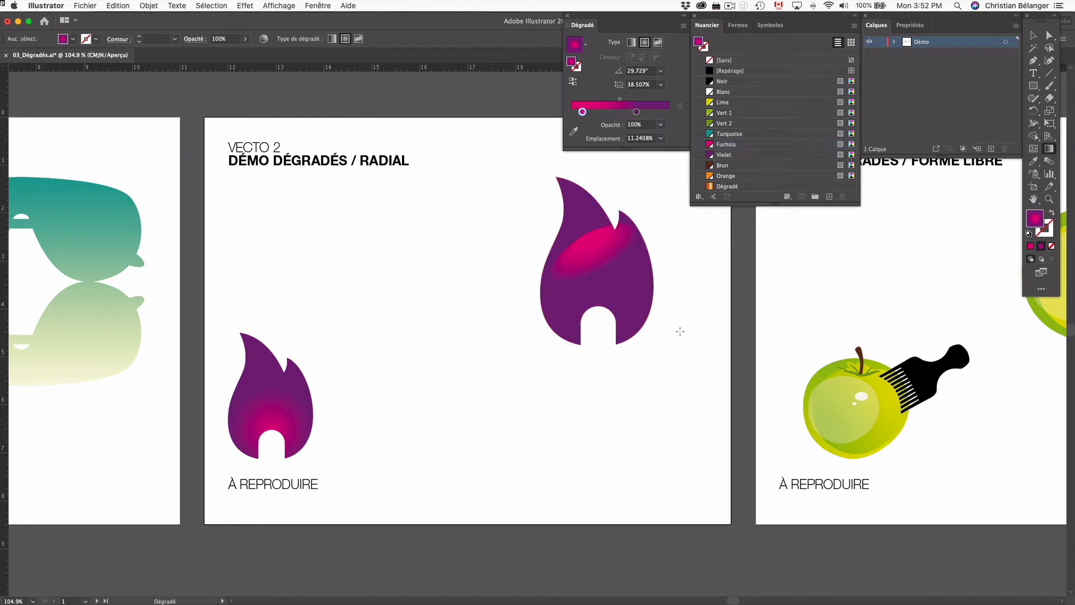
- Apply a freeform gradient in Points mode to the lime inner shape of the large apple on the Forme libre artboard
drag(855, 318, 415, 342)
key(v)
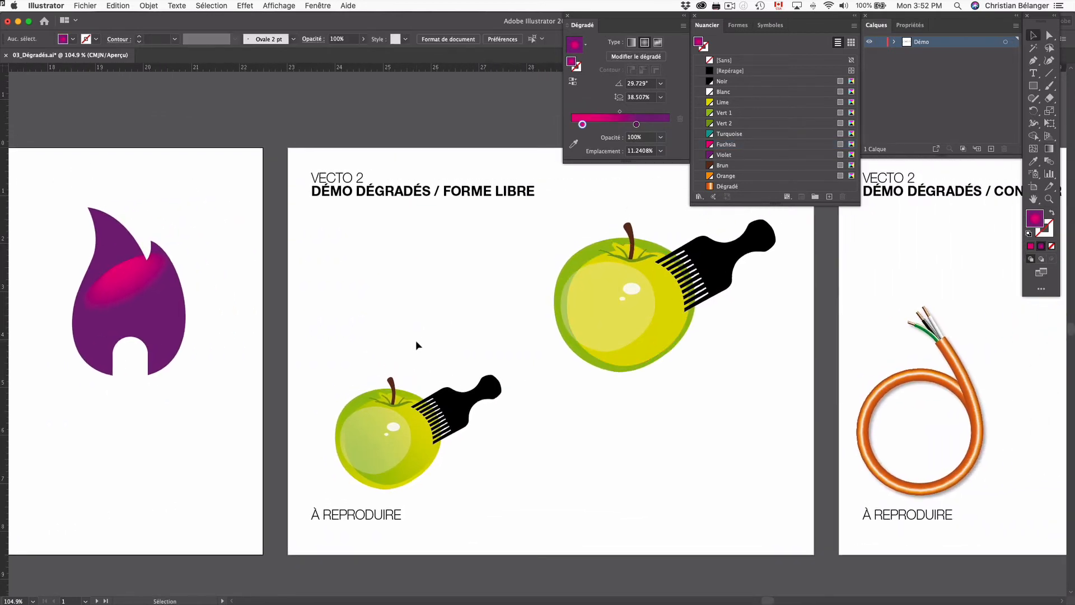
click(668, 335)
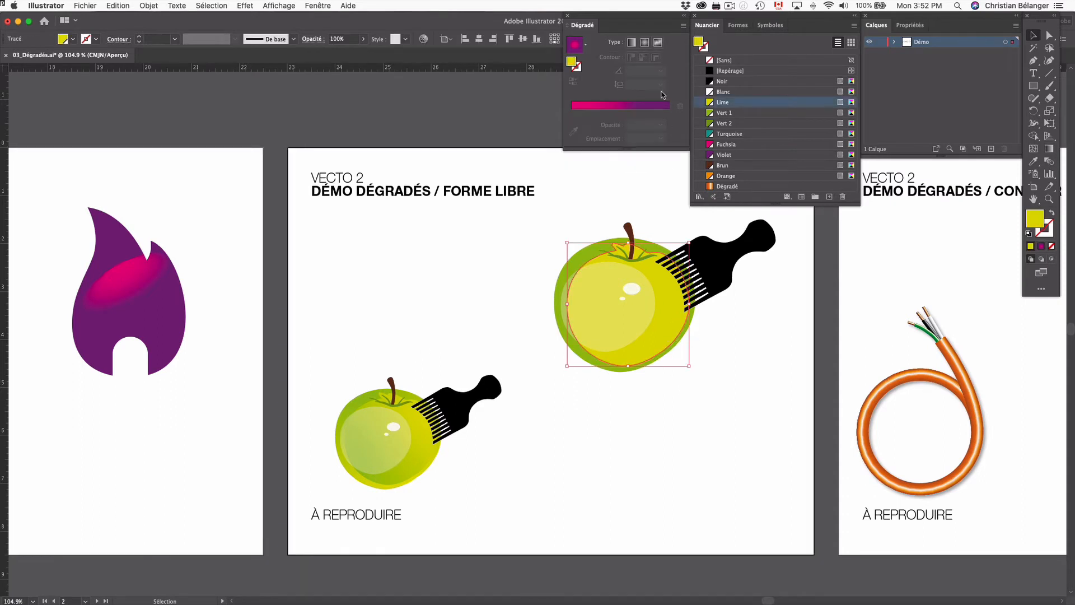
click(659, 42)
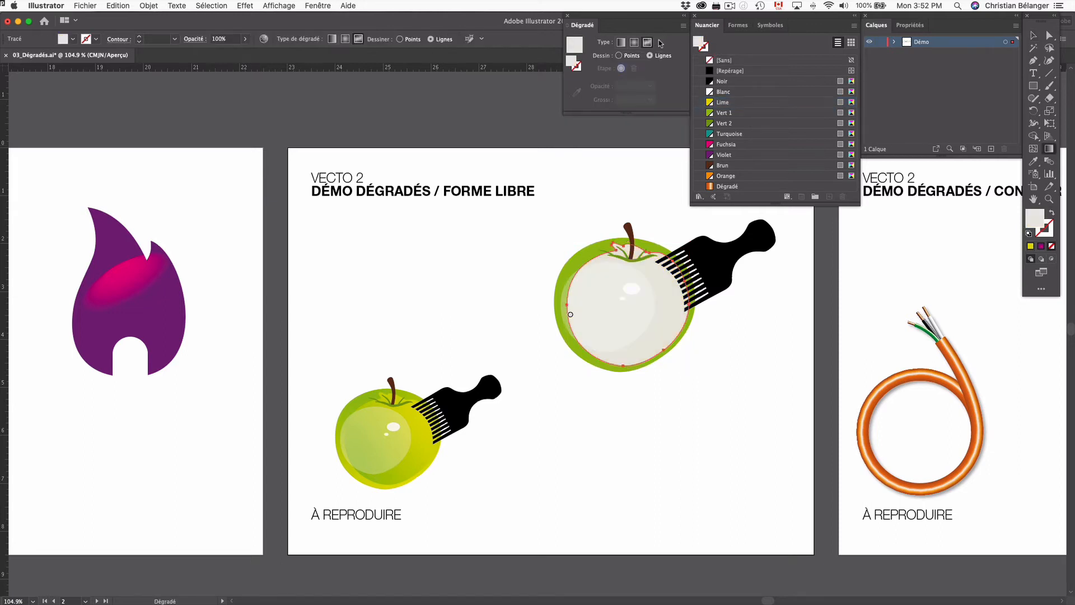
click(619, 56)
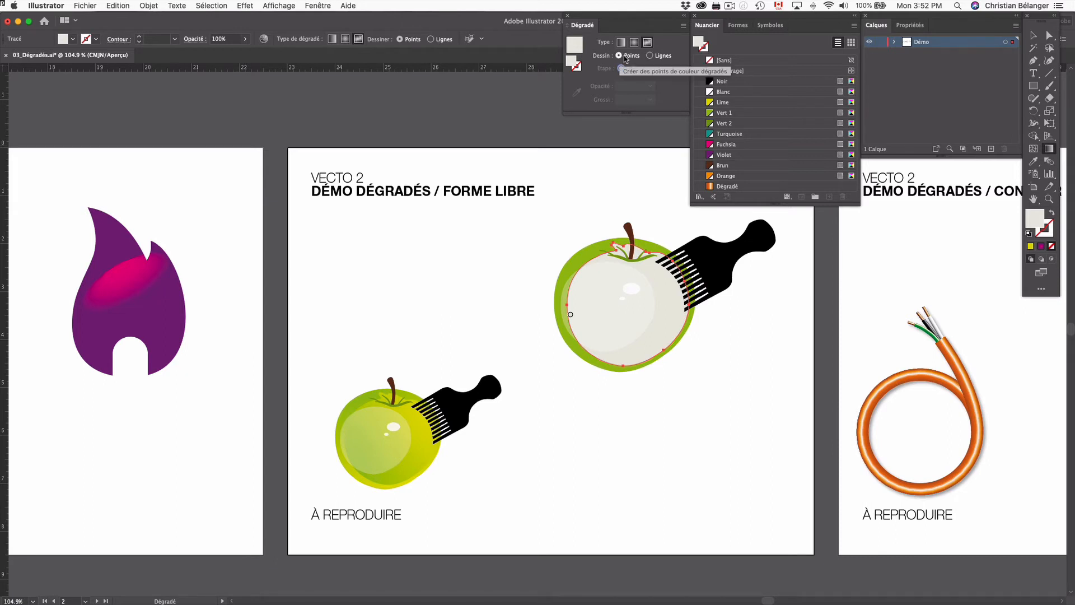
- Move the gradient point slightly inward from the inner apple shape's left edge and colour it Lime
drag(573, 315, 586, 317)
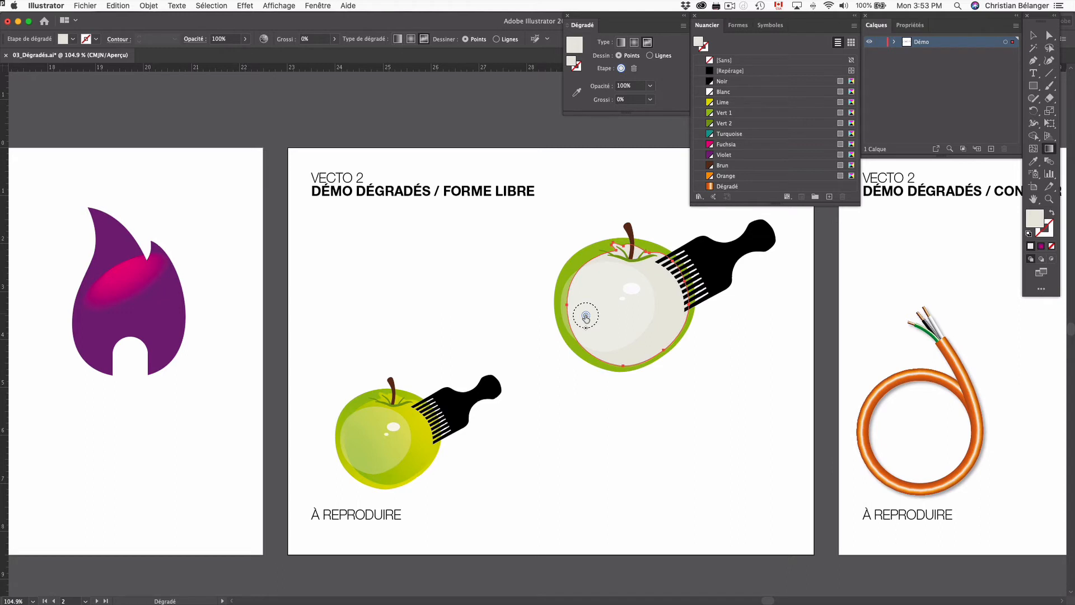
double_click(586, 316)
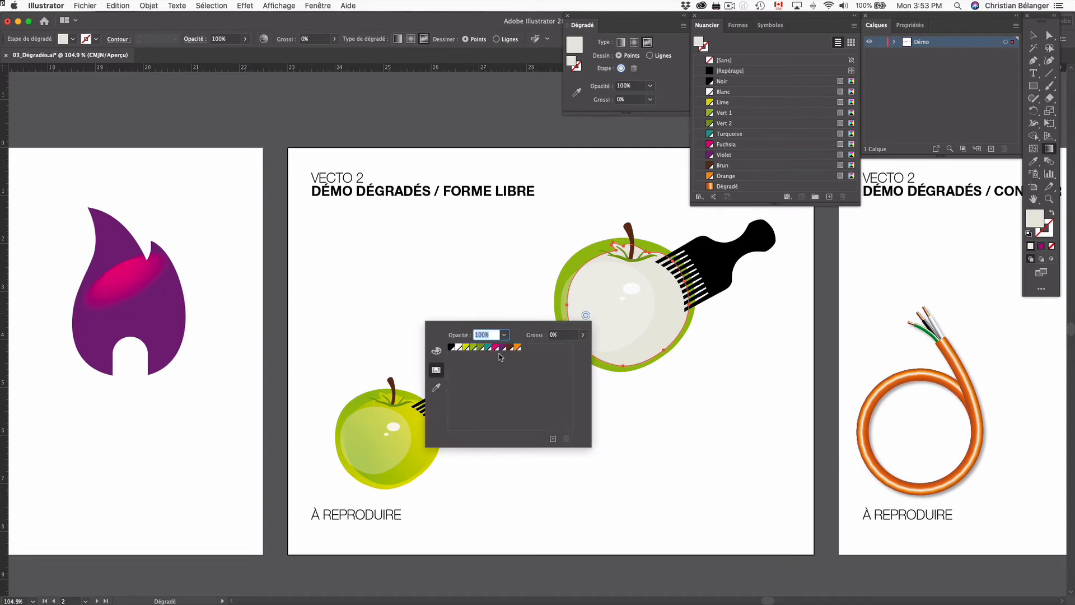
click(467, 348)
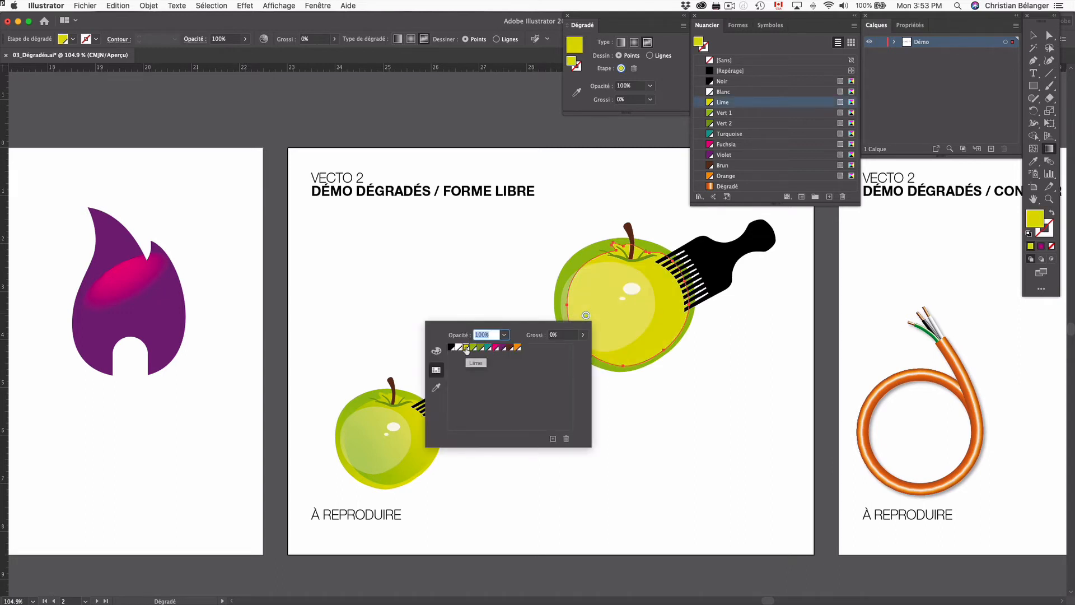
key(Escape)
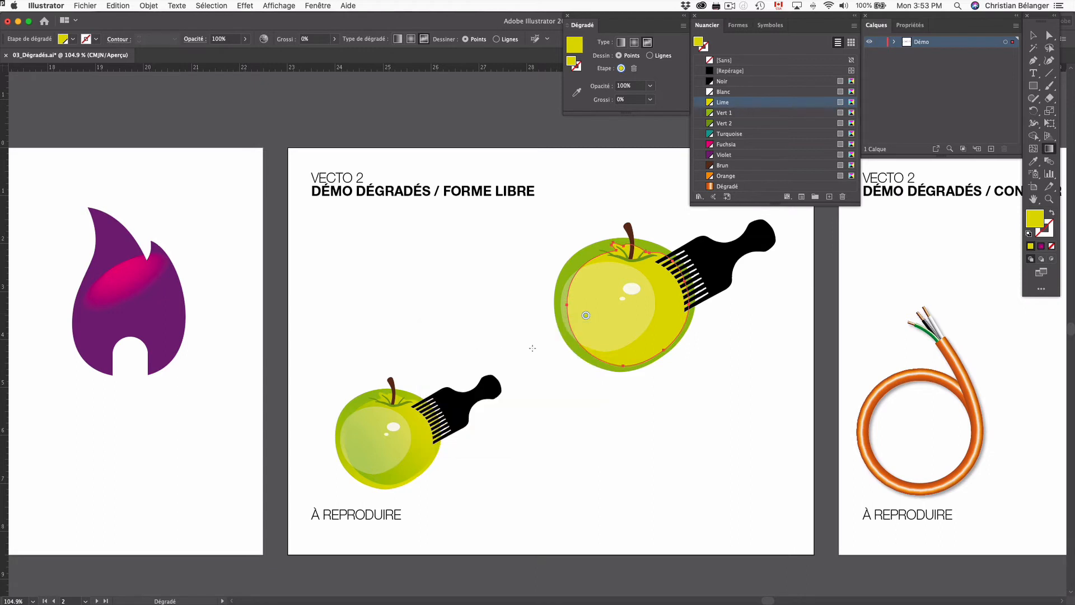
- Add a second gradient point on the inner apple shape's right side, beside the comb teeth, and colour it Vert 1
click(666, 288)
double_click(666, 288)
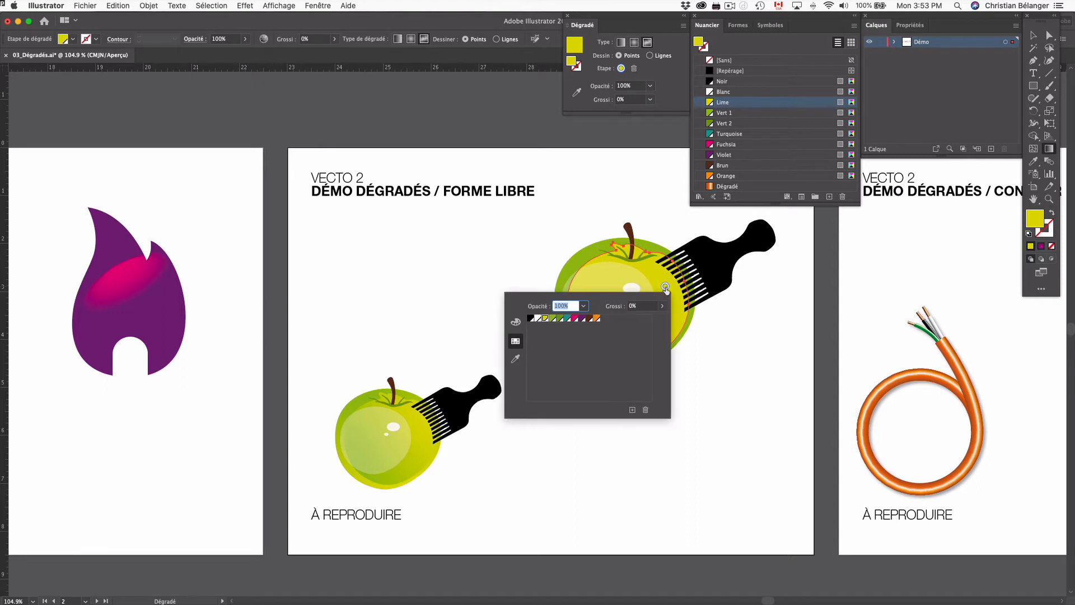
click(553, 318)
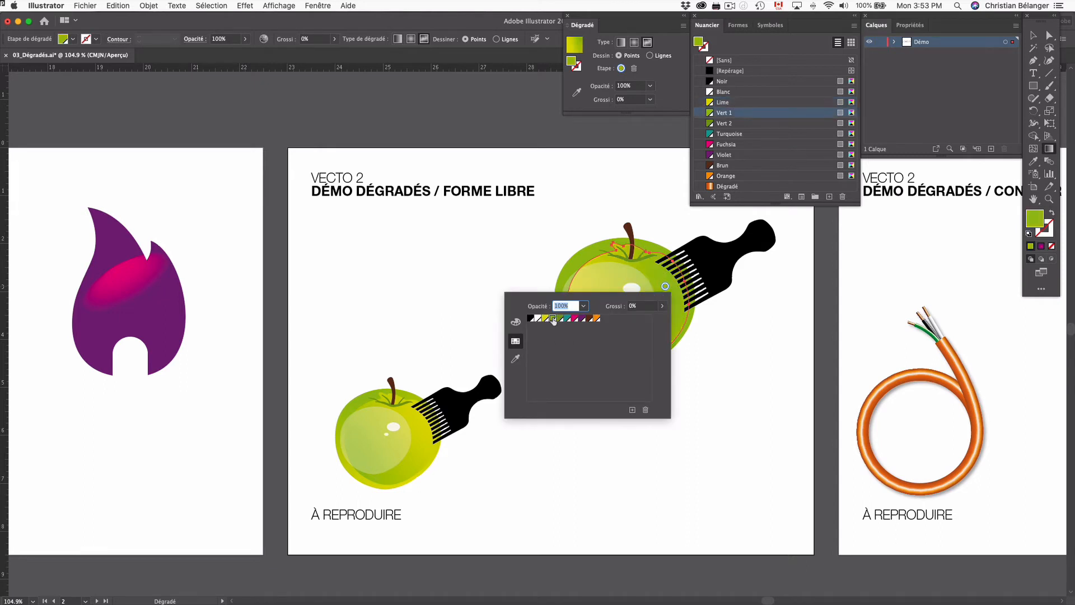
key(Escape)
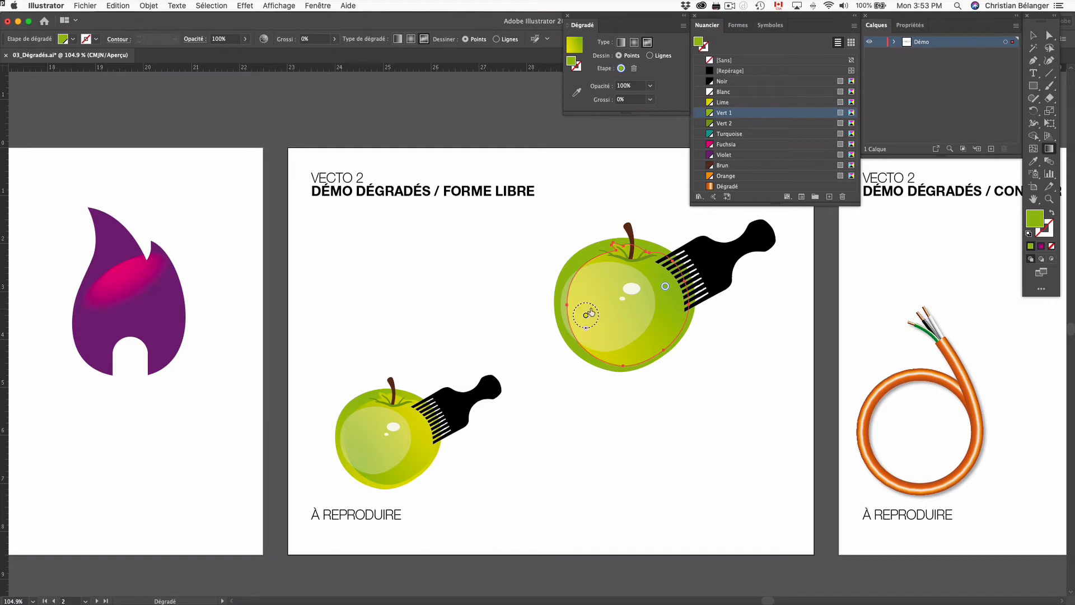
- Reposition the Lime point near the inner shape's left edge and the Vert 1 point near its right edge, just below the comb teeth
click(631, 316)
drag(631, 317, 596, 288)
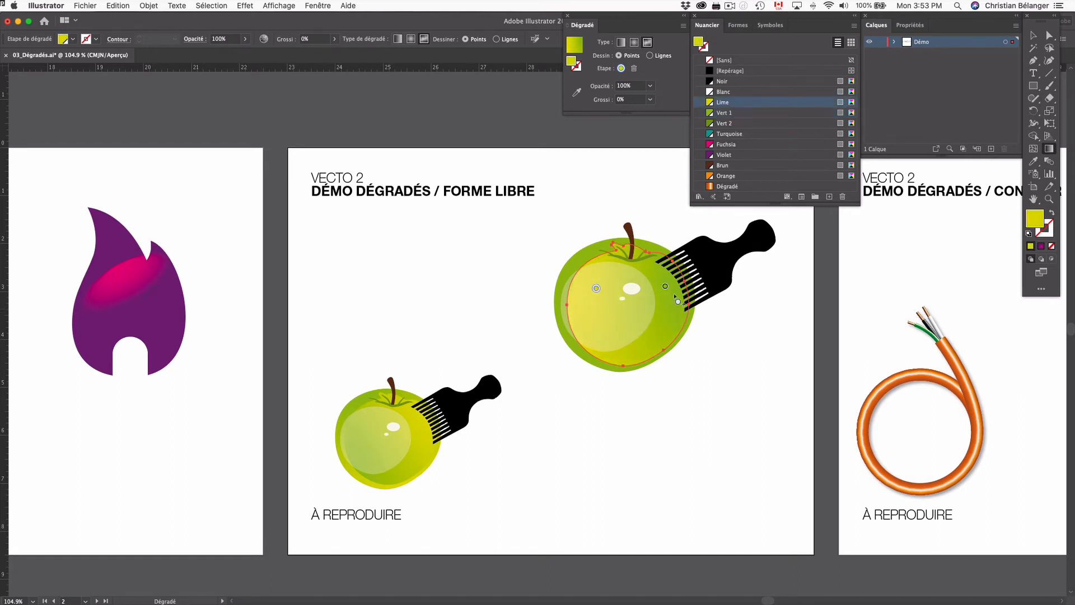
drag(665, 286, 670, 319)
drag(596, 290, 583, 296)
click(669, 319)
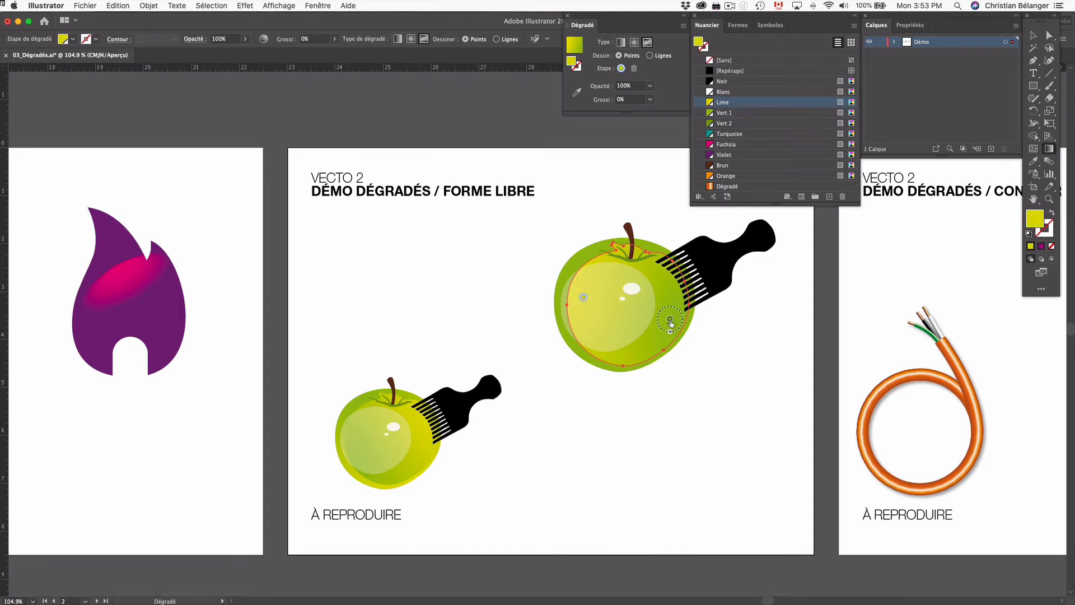
drag(670, 319, 669, 310)
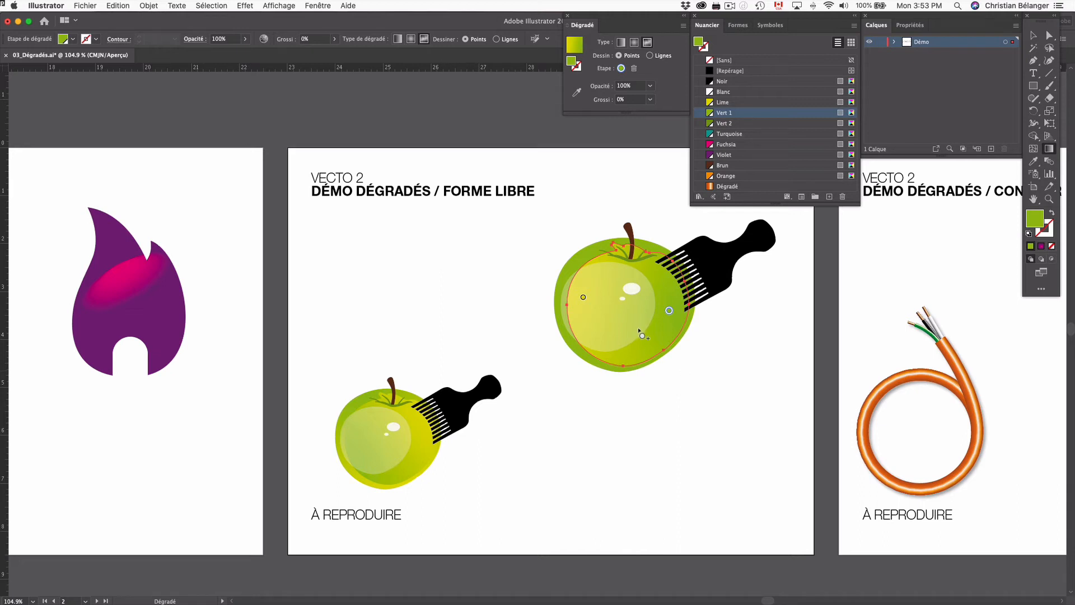
- Remove the large apple's inner gradient shape and apply a freeform gradient in Lines mode to the green apple body
key(v)
click(708, 343)
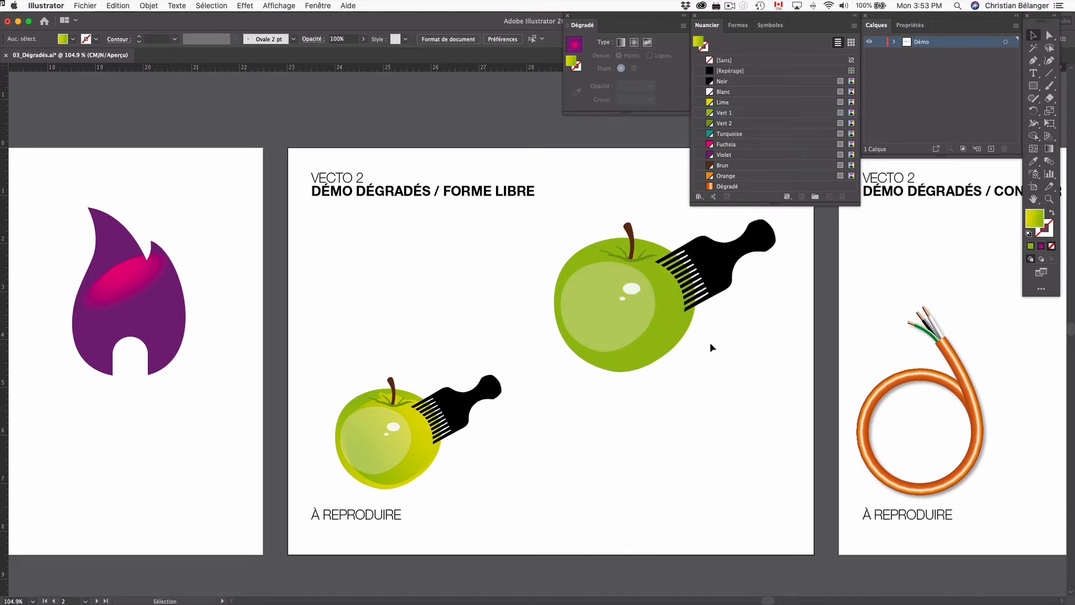
click(665, 335)
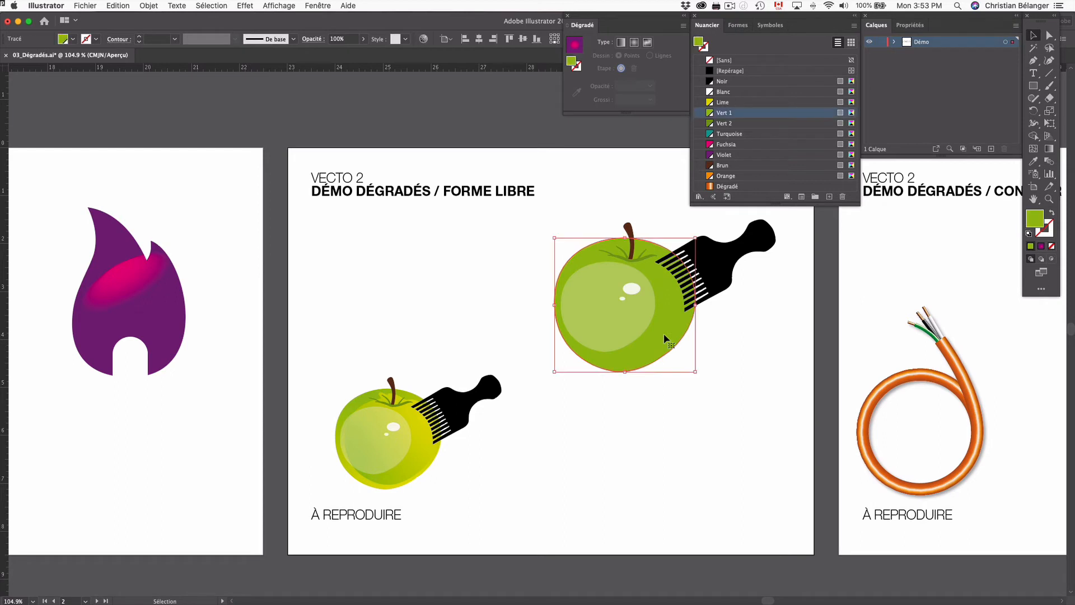
click(648, 42)
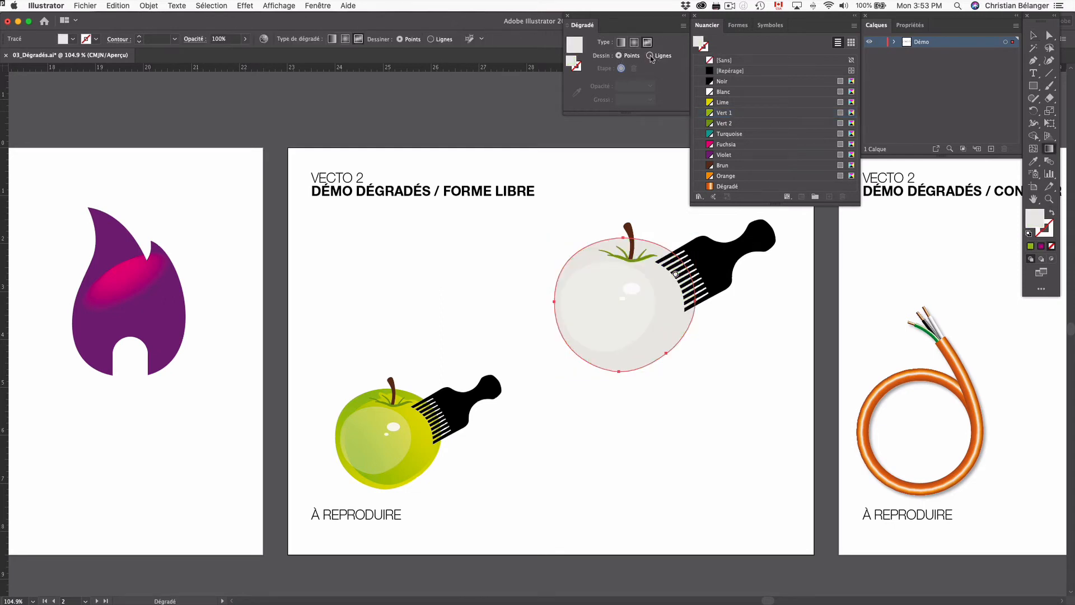
click(650, 56)
- Place the first line point at the apple body's upper left and colour it Lime
click(675, 275)
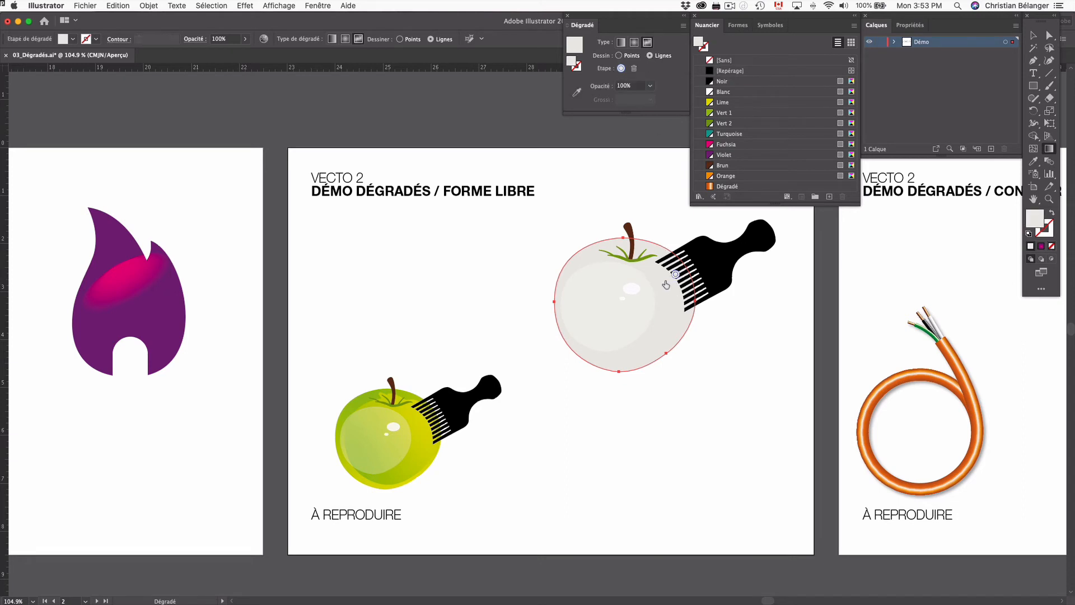
drag(675, 275, 577, 272)
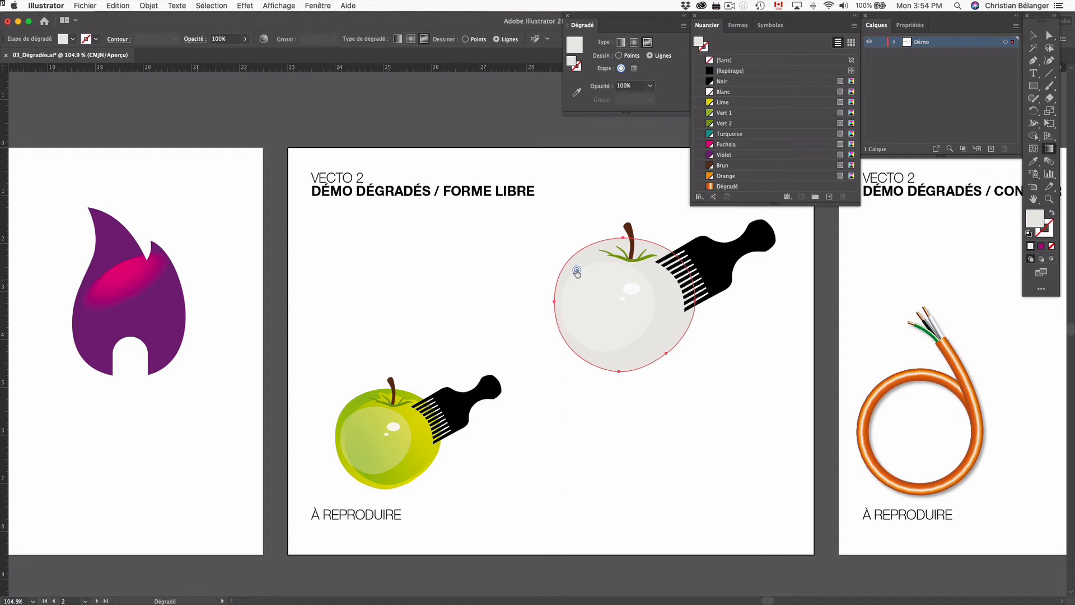
double_click(576, 272)
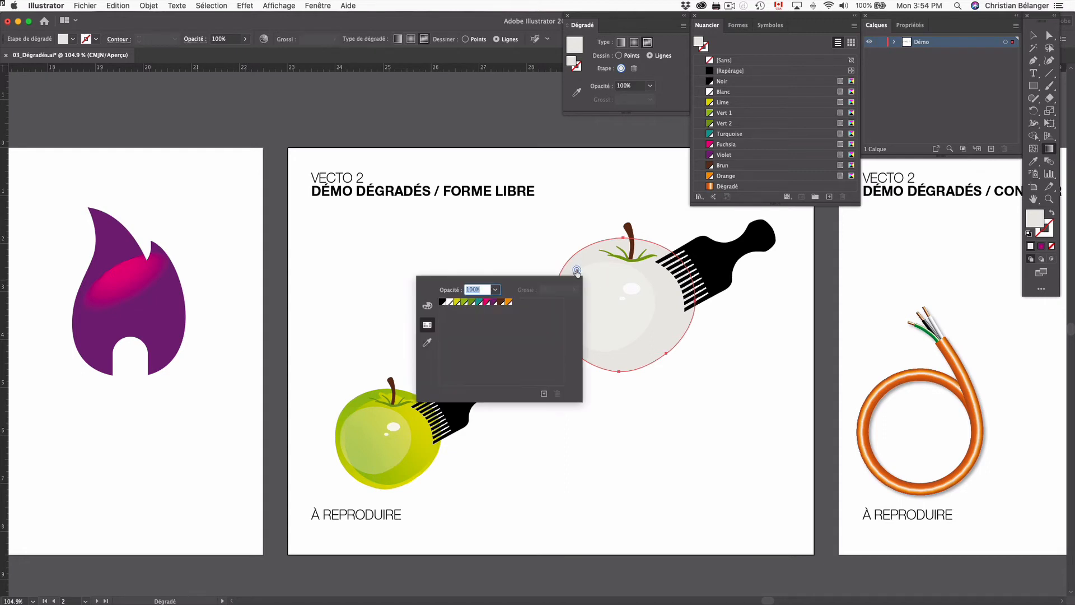
click(457, 303)
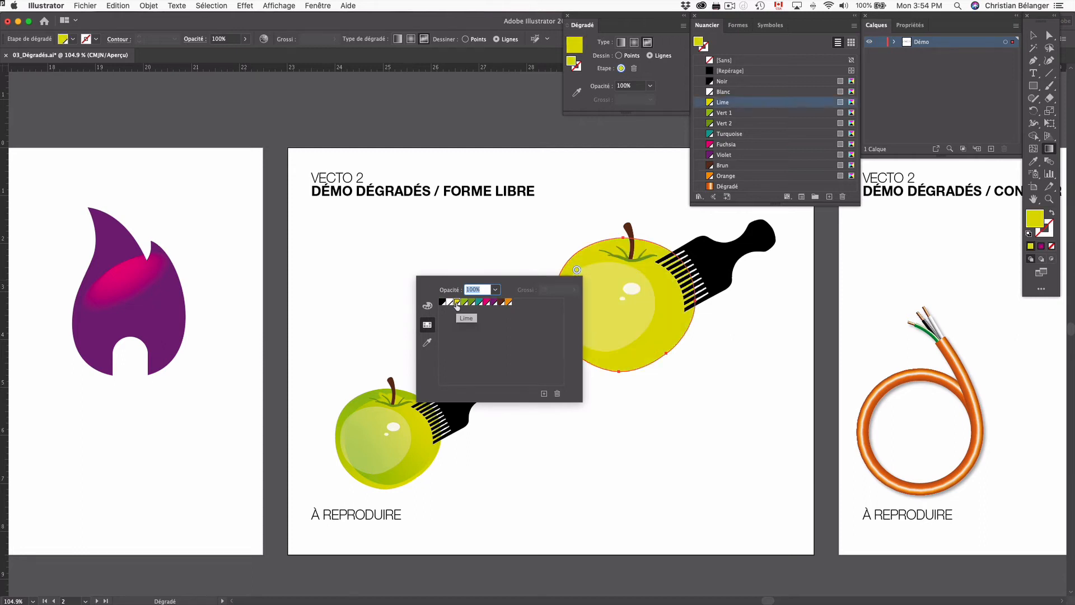
key(Escape)
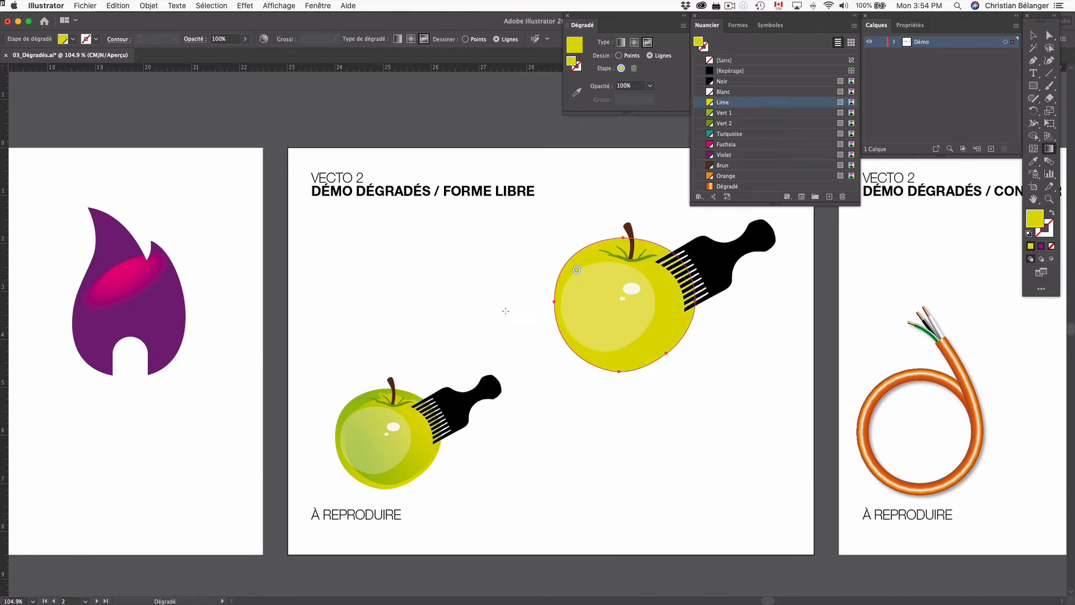
- Extend the gradient line from the Lime point through four more points, curving along the apple's bottom, up its right side and back inward
mouse_move(662, 339)
mouse_down()
mouse_move(578, 321)
mouse_move(583, 343)
mouse_move(580, 275)
mouse_move(594, 333)
mouse_move(664, 371)
mouse_move(629, 355)
mouse_up()
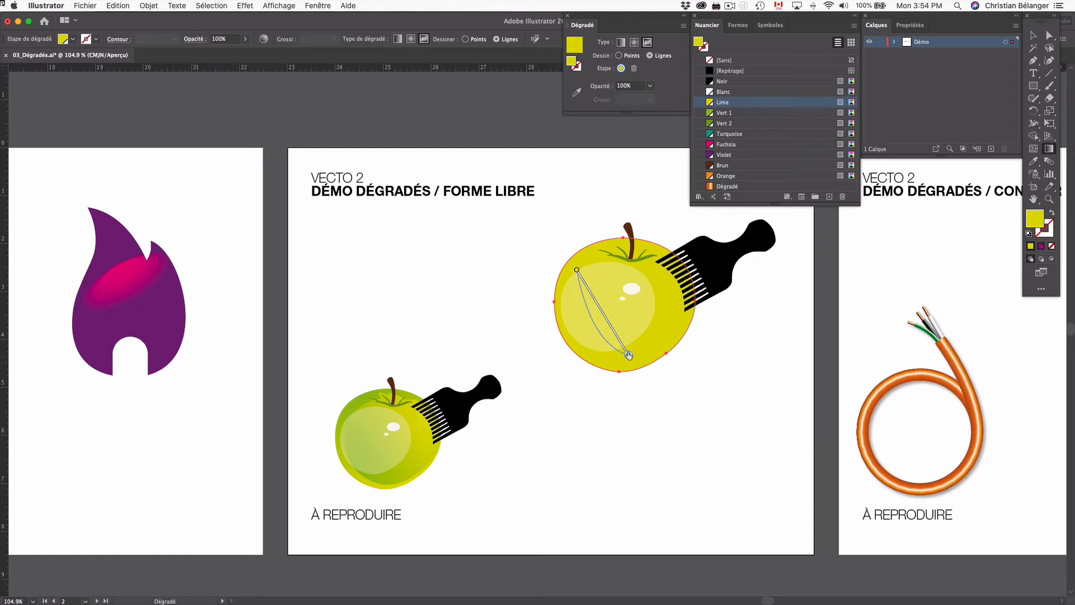
click(671, 318)
click(653, 285)
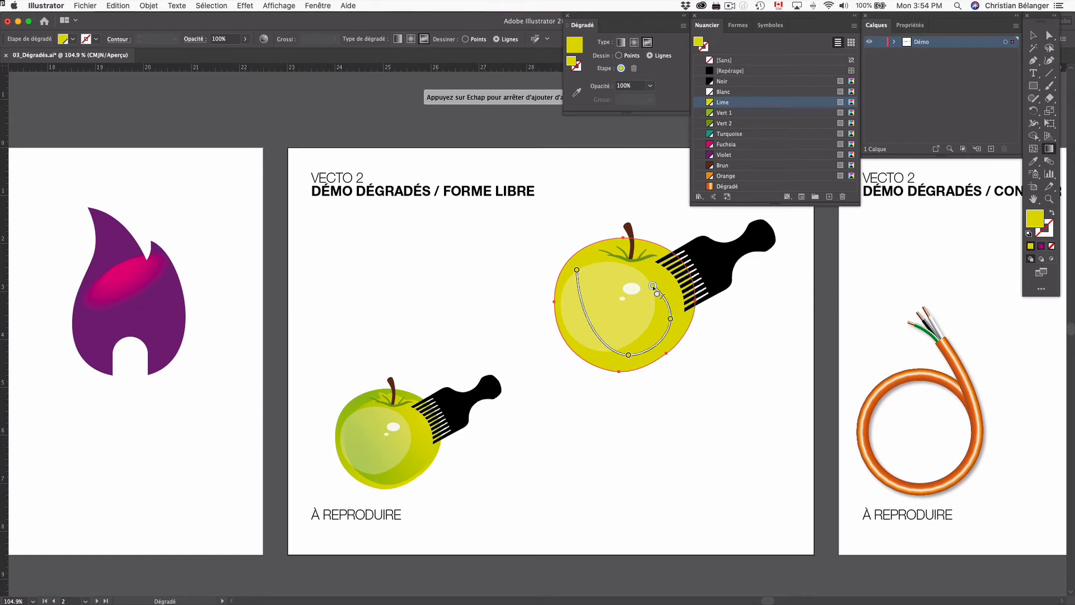
click(605, 282)
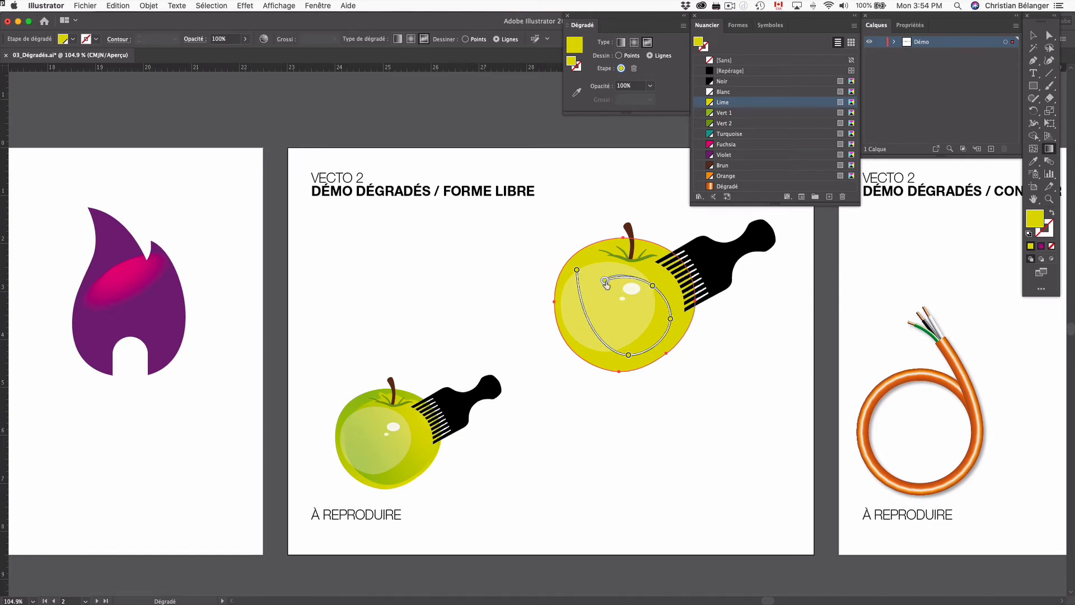
- Colour the gradient line's end point Brun, the neighbouring point Fuchsia, and the point at the apple's right side Turquoise
double_click(605, 281)
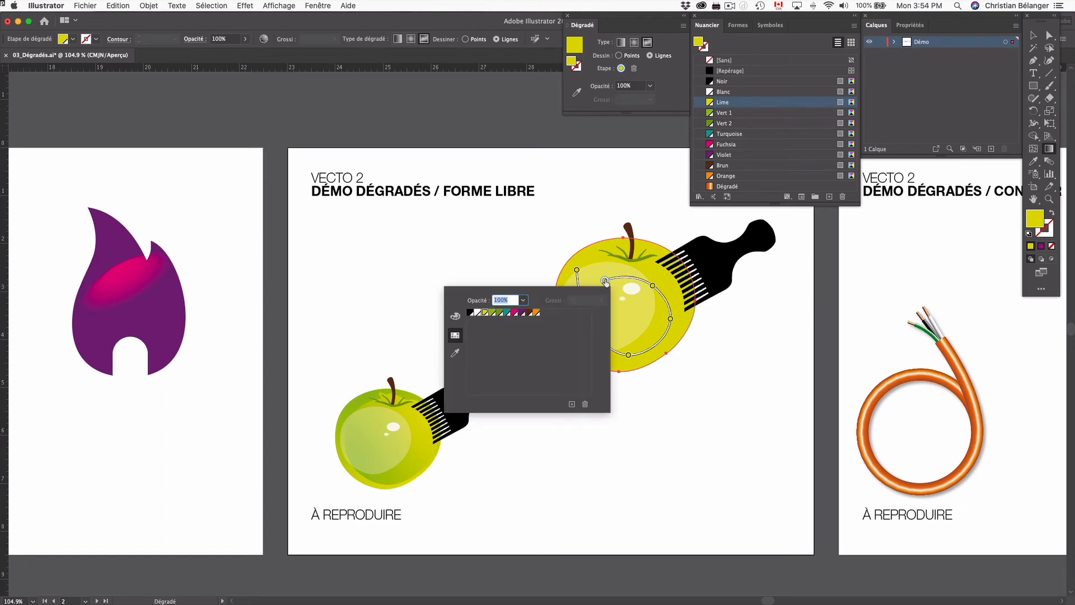
click(529, 312)
double_click(653, 287)
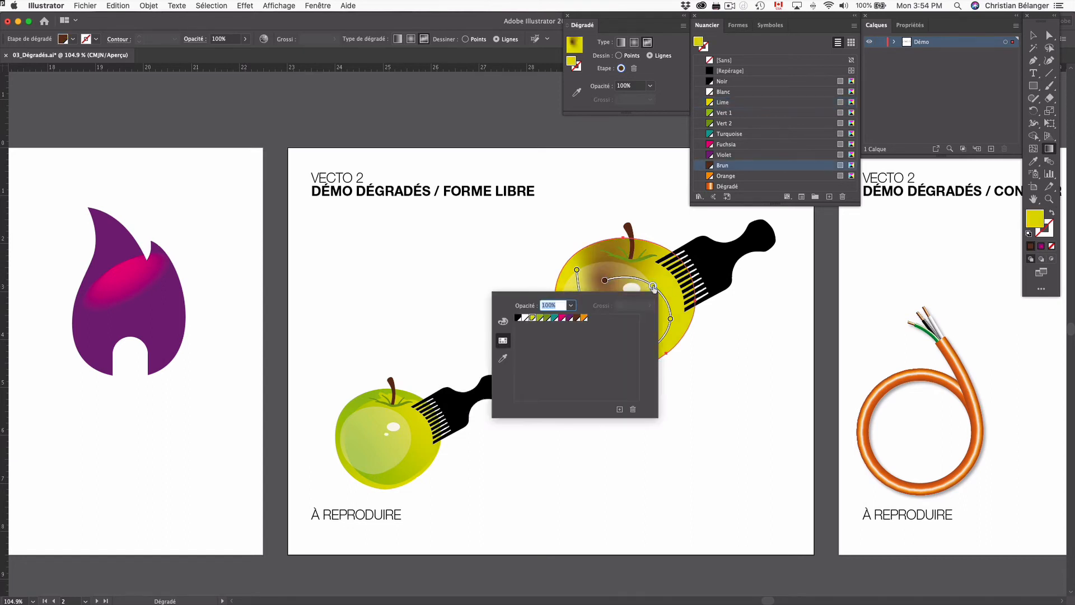
click(561, 318)
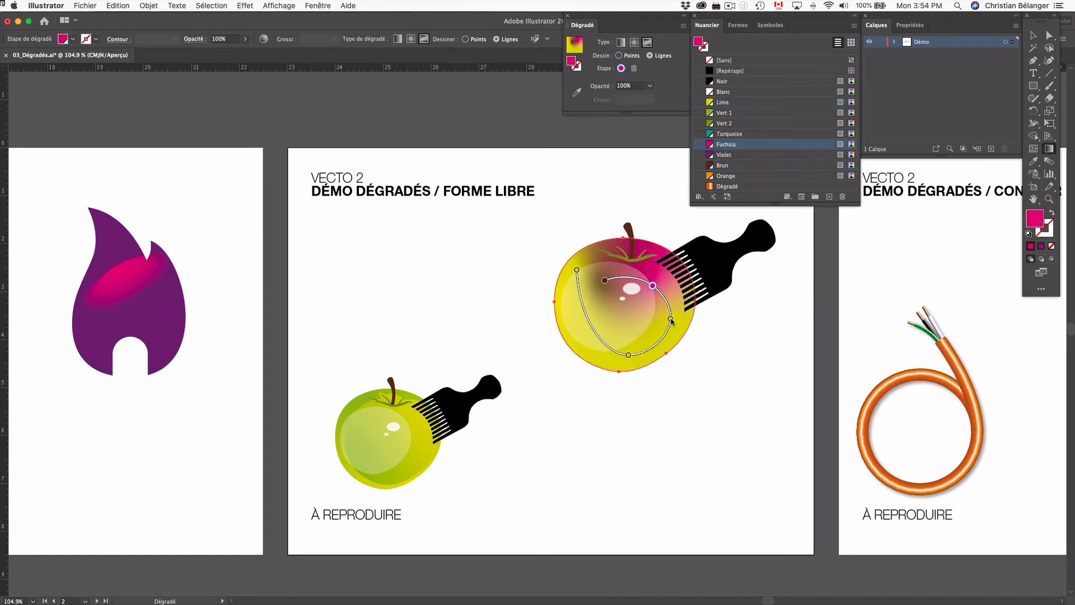
double_click(670, 319)
click(572, 351)
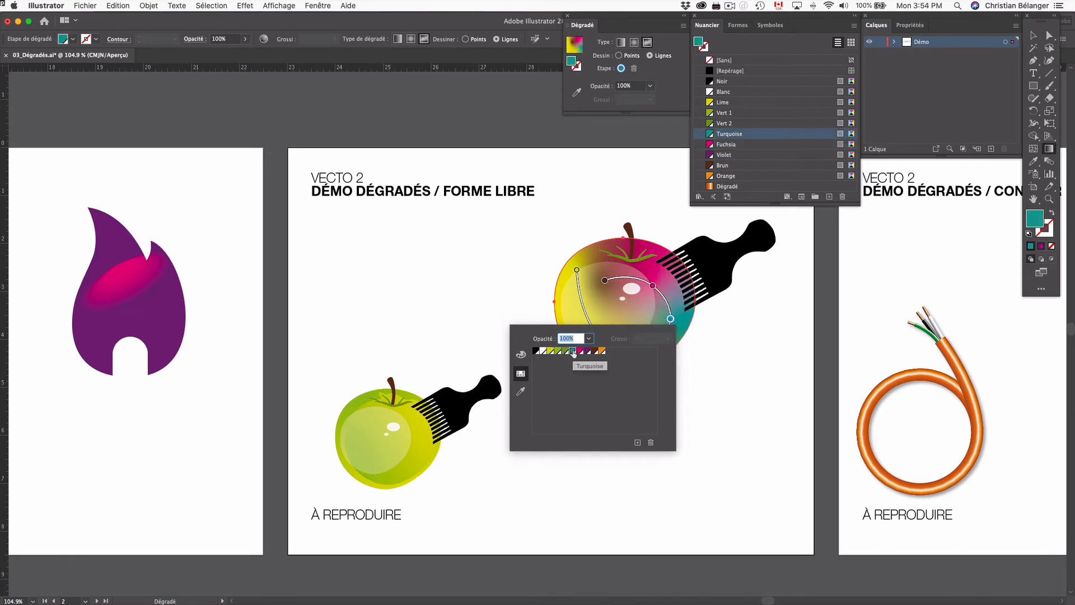
key(Return)
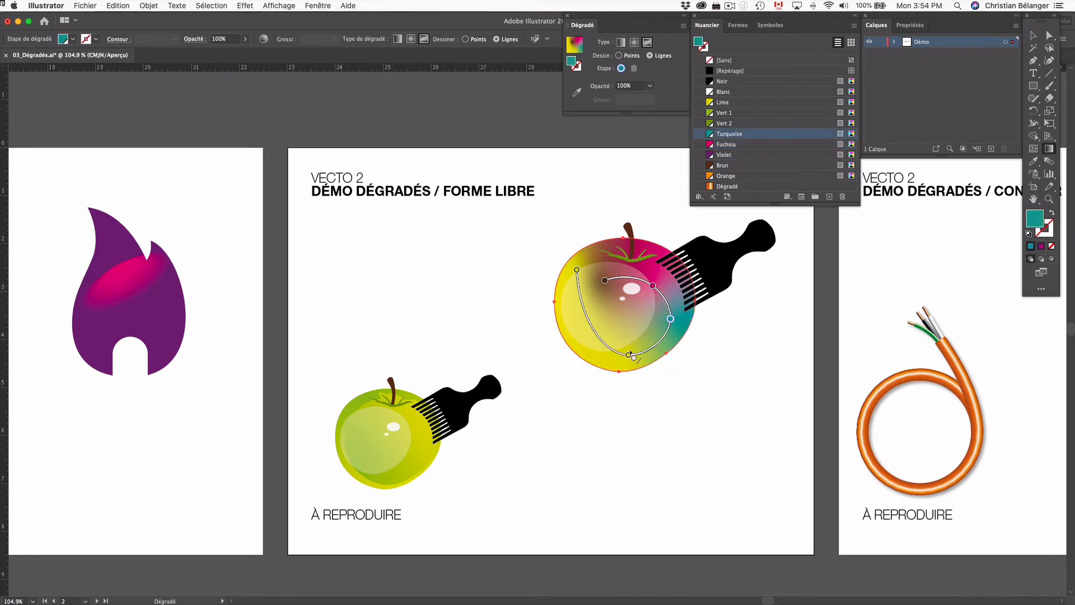
- Reposition the line's colour points to form a closed loop inside the apple and delete the Fuchsia point
mouse_move(671, 320)
mouse_down()
mouse_move(643, 294)
mouse_move(641, 319)
mouse_move(613, 294)
mouse_move(575, 291)
mouse_move(575, 316)
mouse_up()
drag(605, 280, 626, 320)
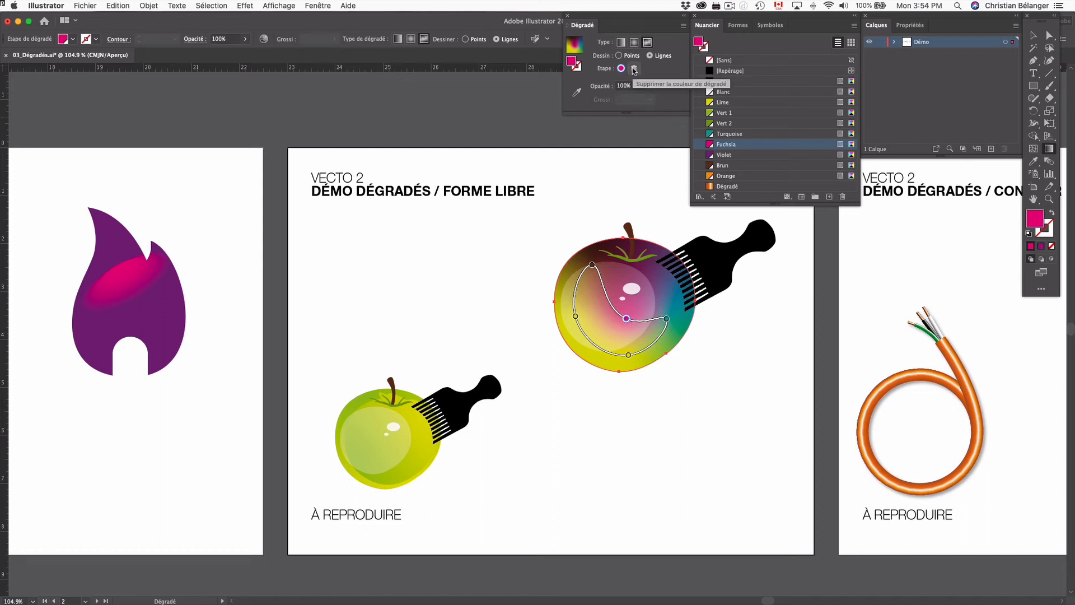
click(634, 69)
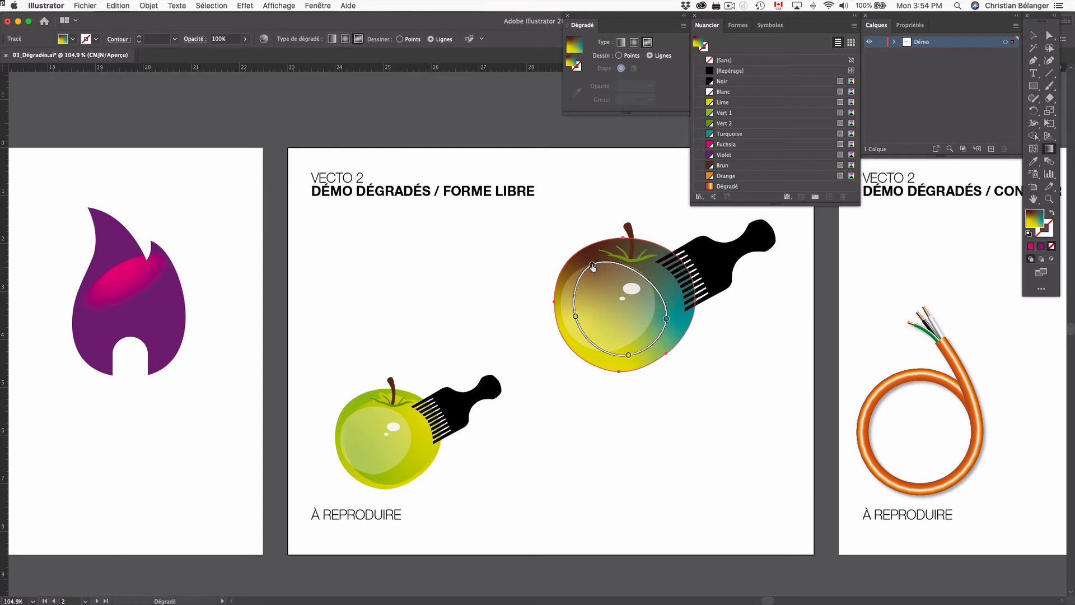
- Nudge the Brun point inward and add a Violet point beside it along the top of the apple's gradient loop
mouse_move(592, 264)
mouse_down()
mouse_move(585, 289)
mouse_move(587, 280)
mouse_up()
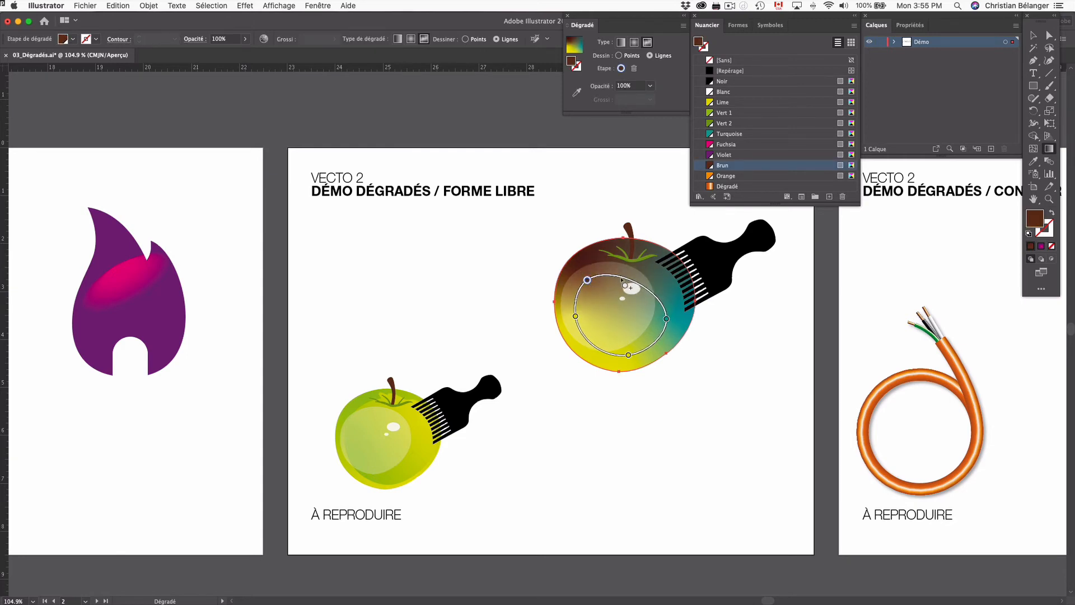
click(621, 277)
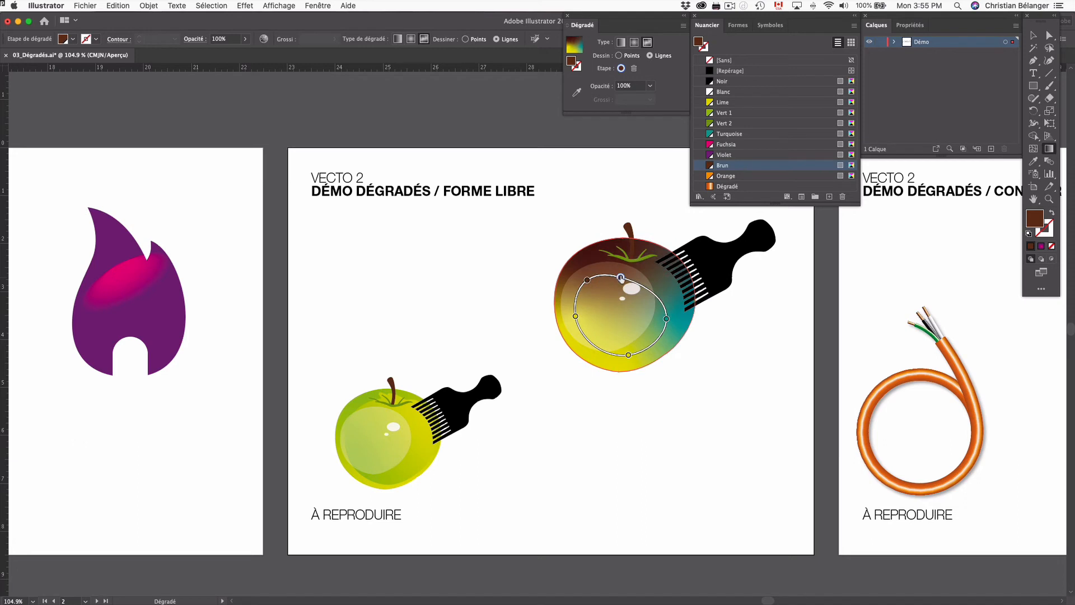
double_click(621, 278)
click(538, 310)
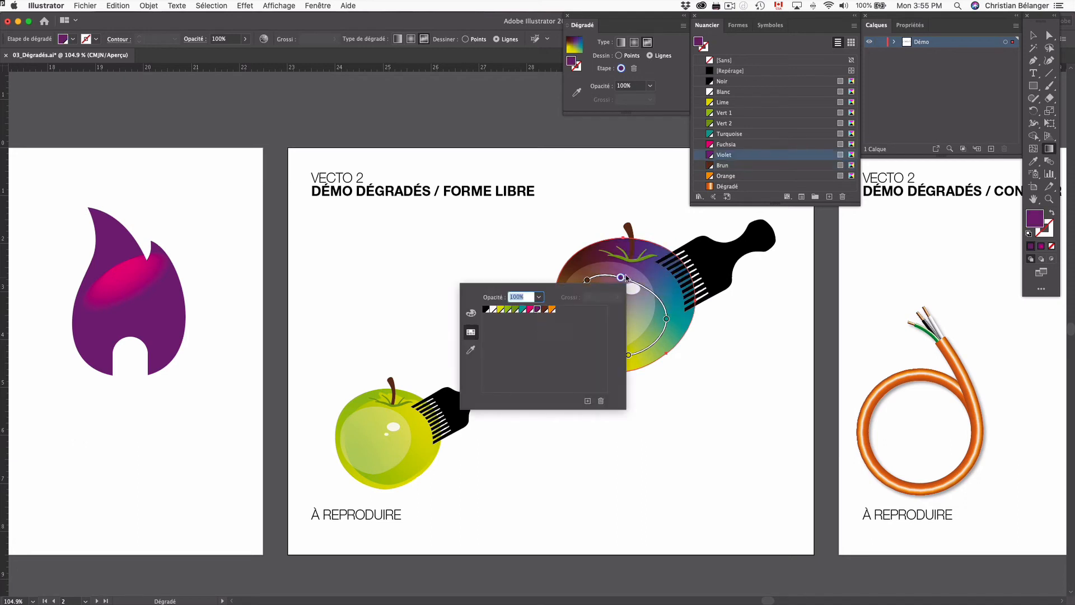
- Delete the Brun point from the apple's gradient line and deselect the apple
click(587, 281)
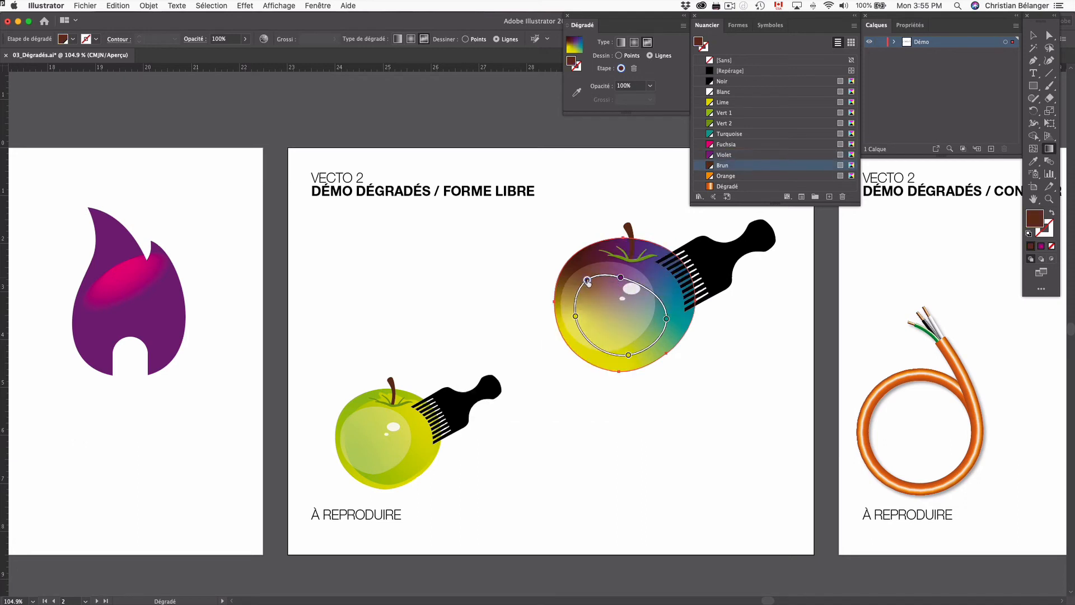
click(633, 69)
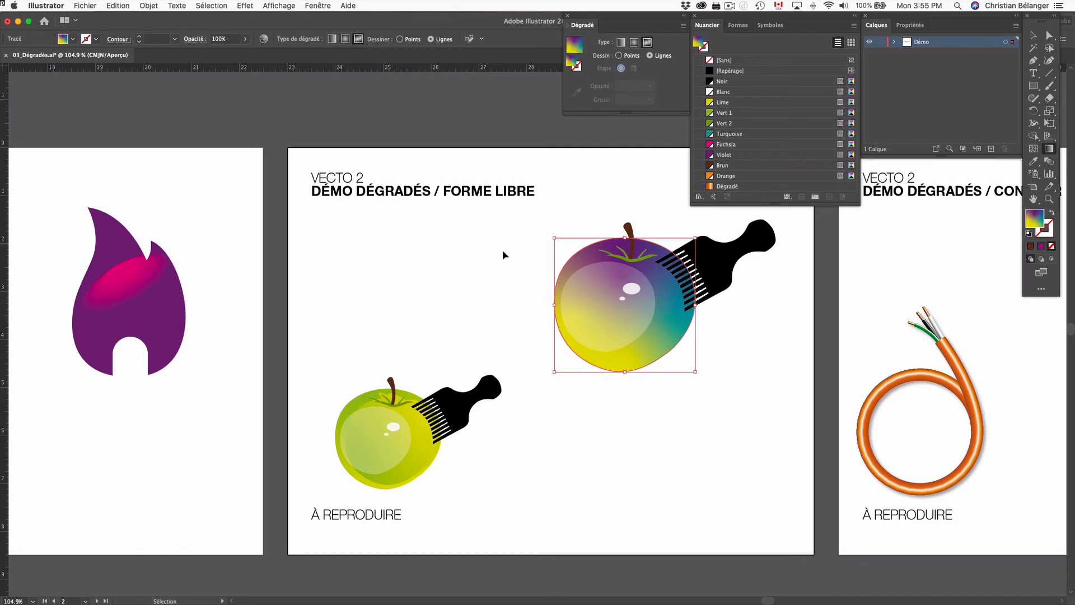
super+click(502, 251)
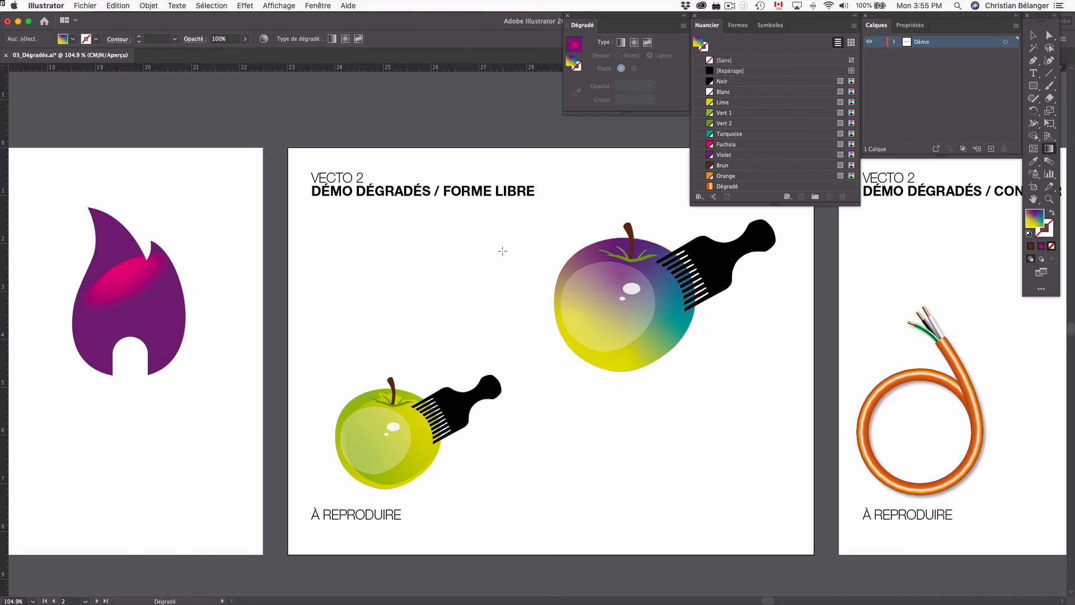
- Reopen the apple body's freeform gradient for editing, move its left Lime point up and its Violet point down, and deselect the apple
key(v)
click(644, 357)
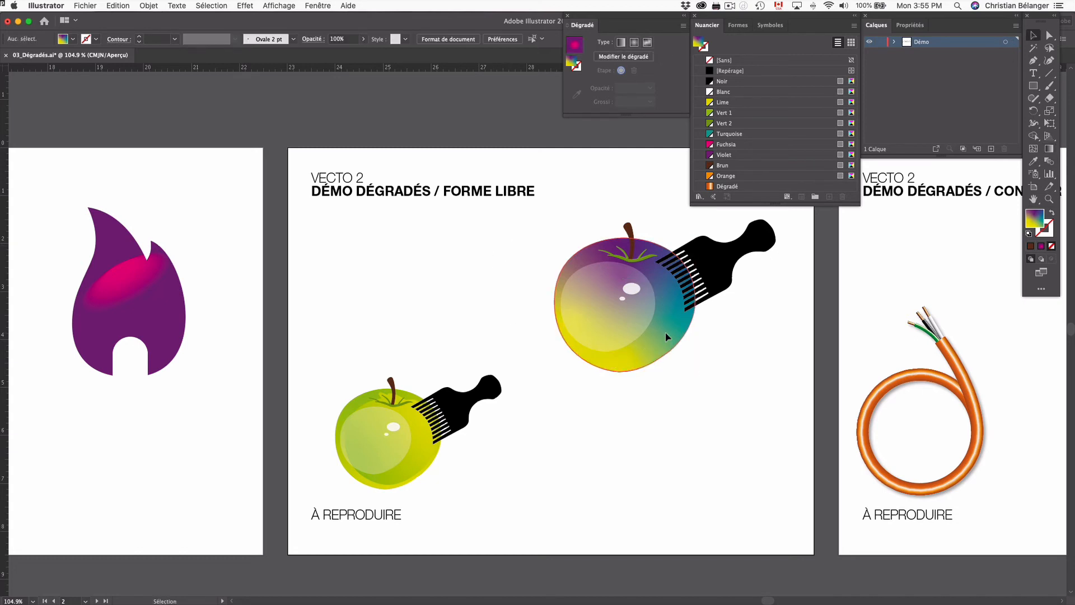
click(666, 335)
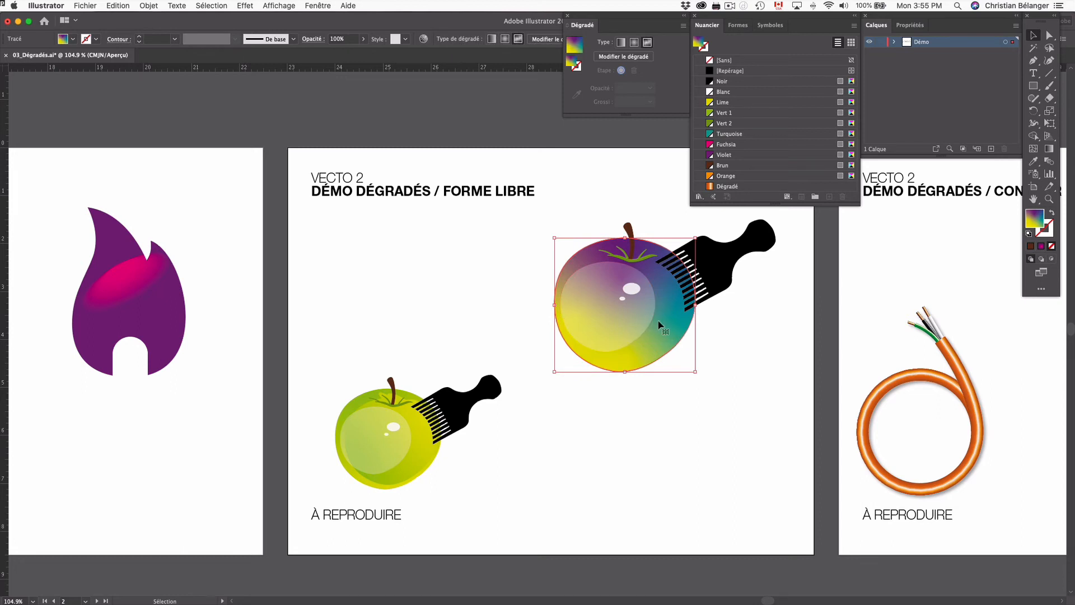
click(639, 58)
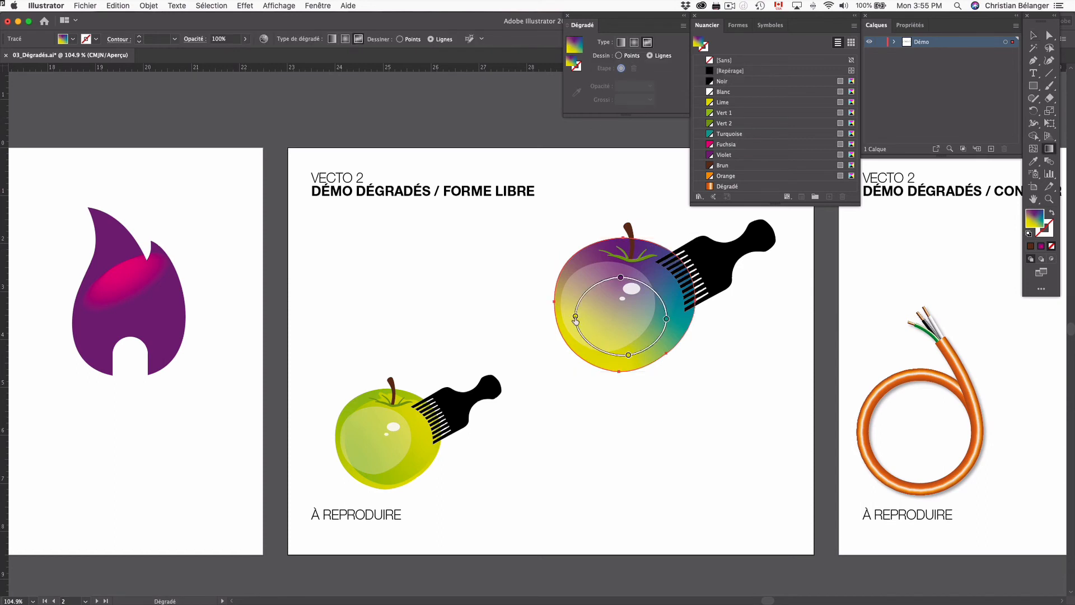
click(576, 317)
drag(576, 317, 620, 293)
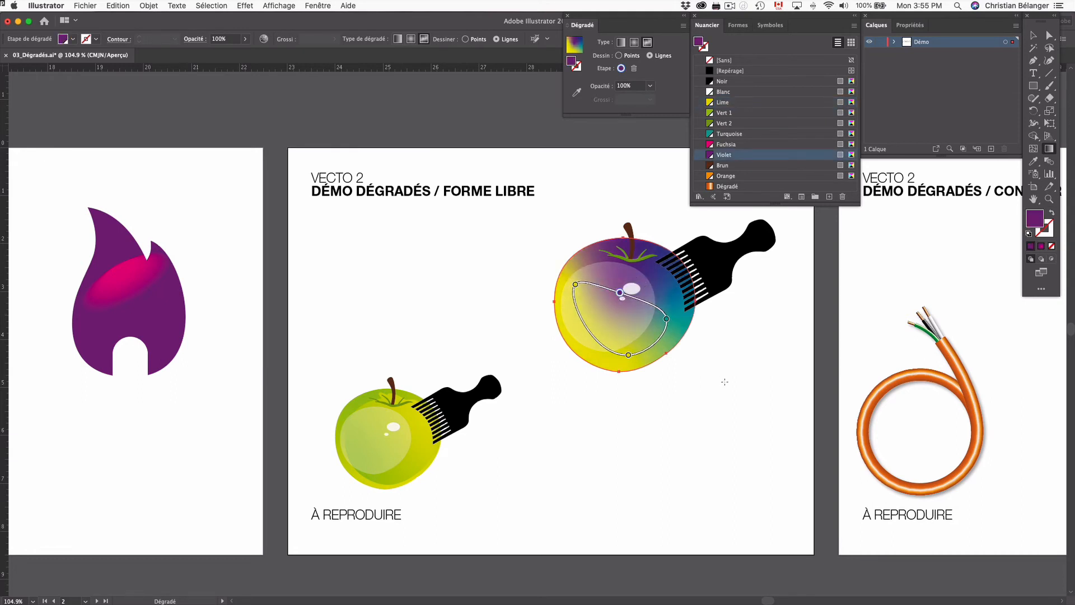
super+click(727, 377)
- Apply a linear gradient to the large orange cable's stroke and move the Violet stop to the end of the ramp
drag(889, 326, 389, 350)
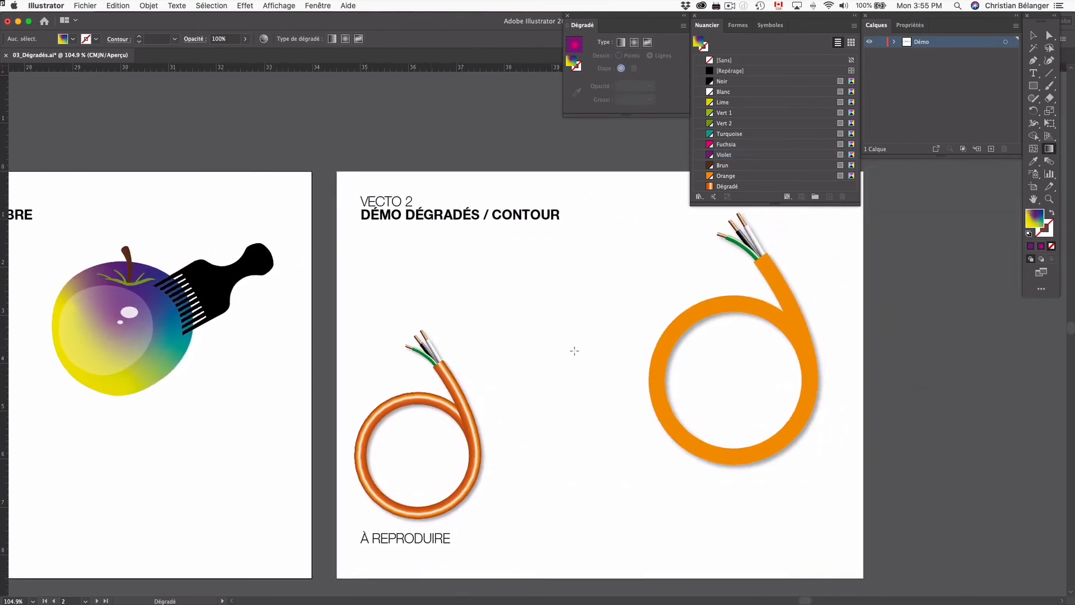
key(v)
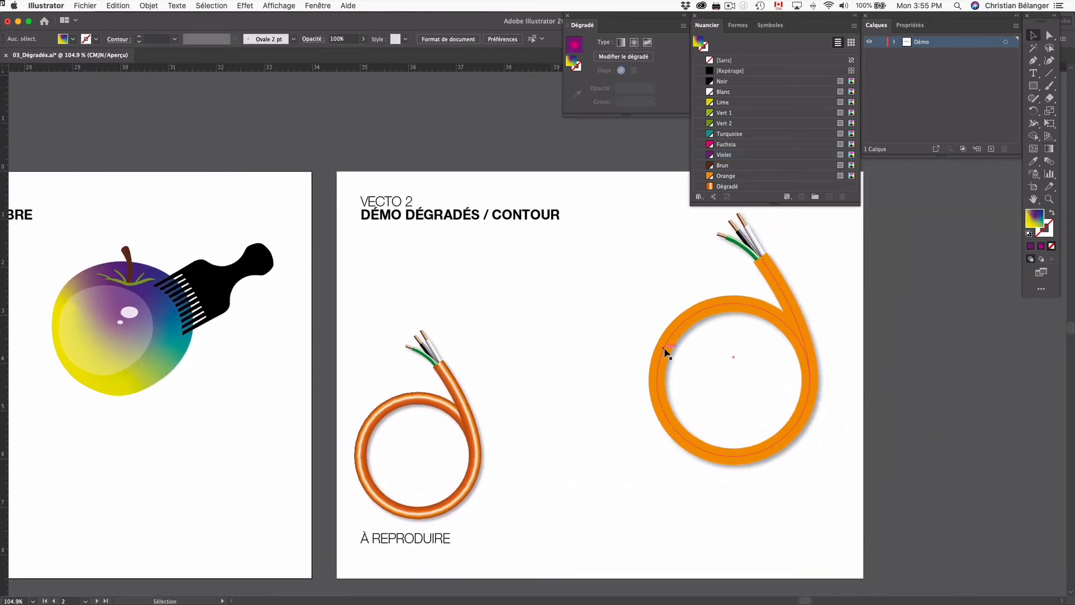
click(664, 348)
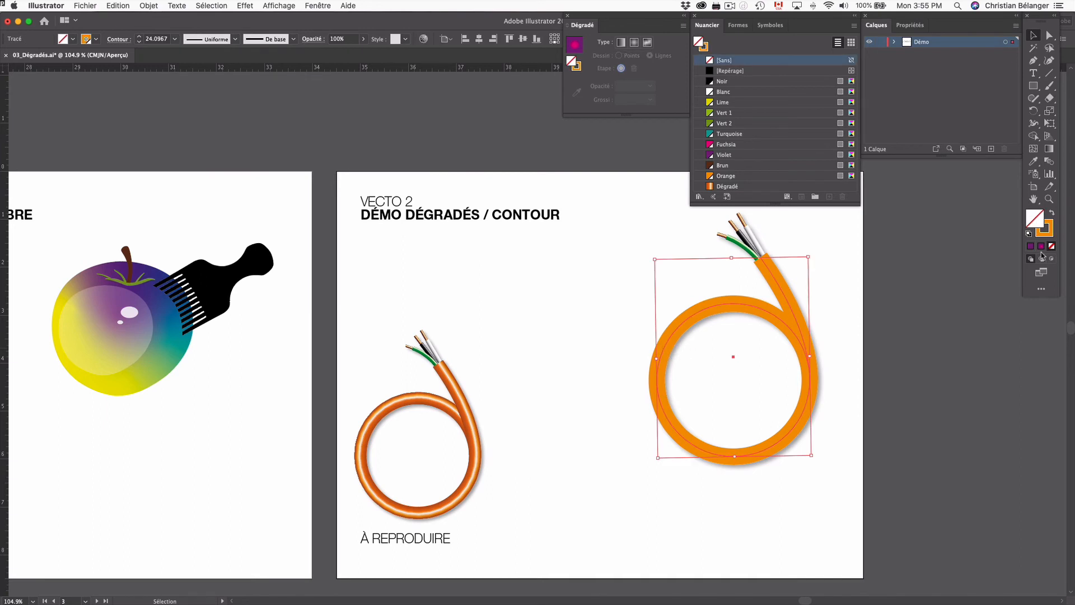
click(1049, 232)
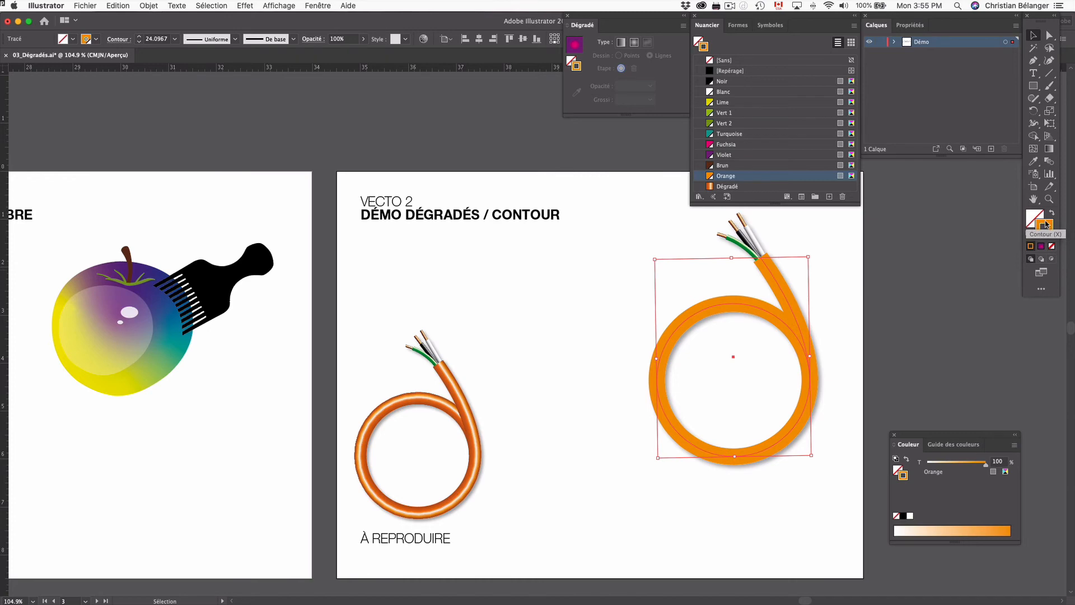
click(621, 43)
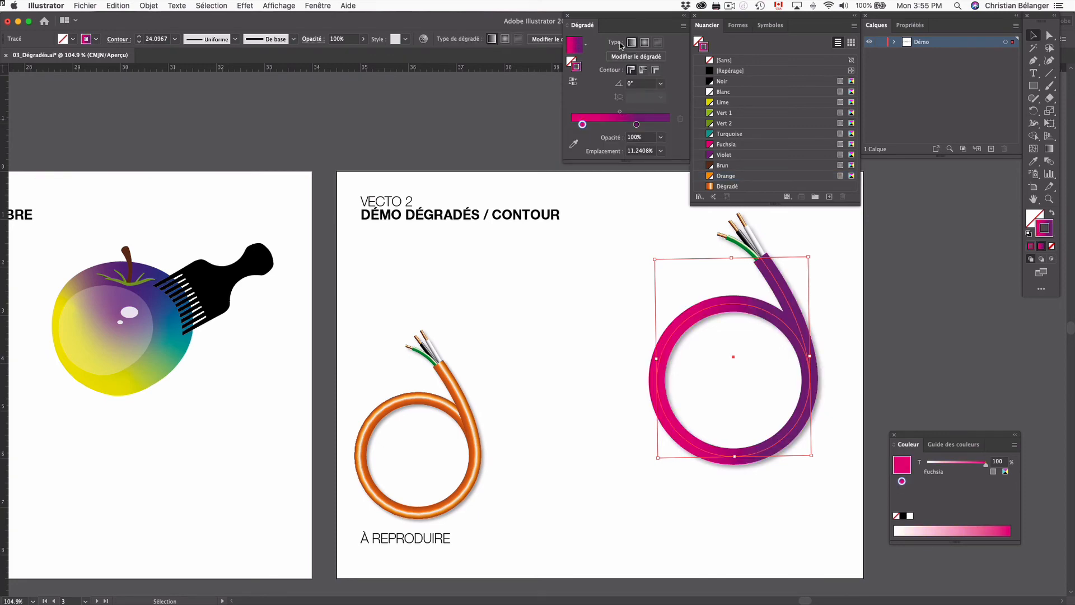
drag(636, 125, 669, 124)
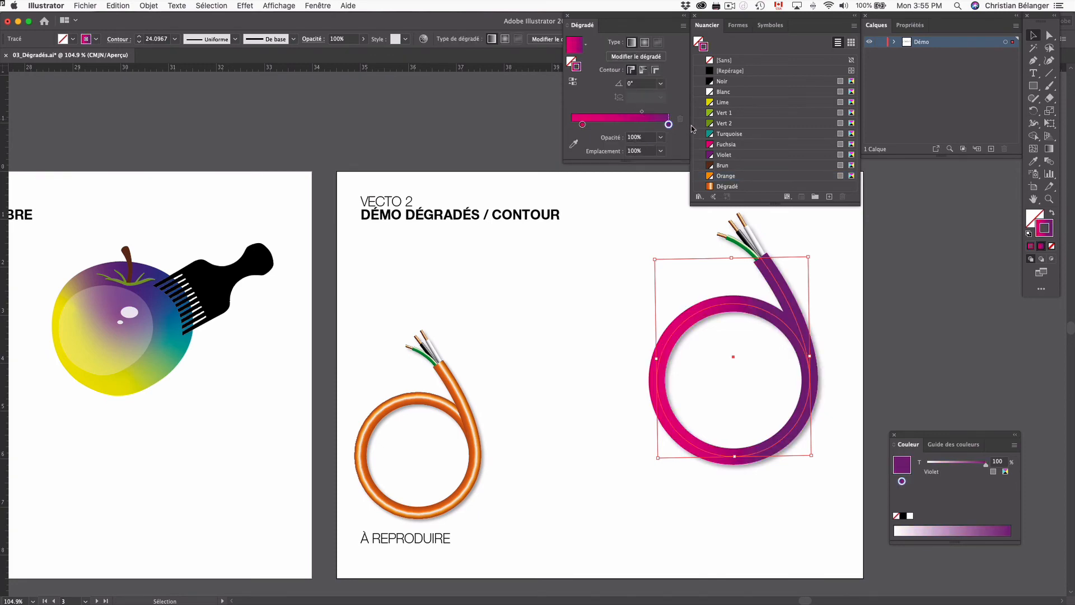
- Set the Fuchsia stop's location to 50% in the cable's stroke gradient
drag(583, 125, 638, 125)
click(640, 151)
text(50)
key(Return)
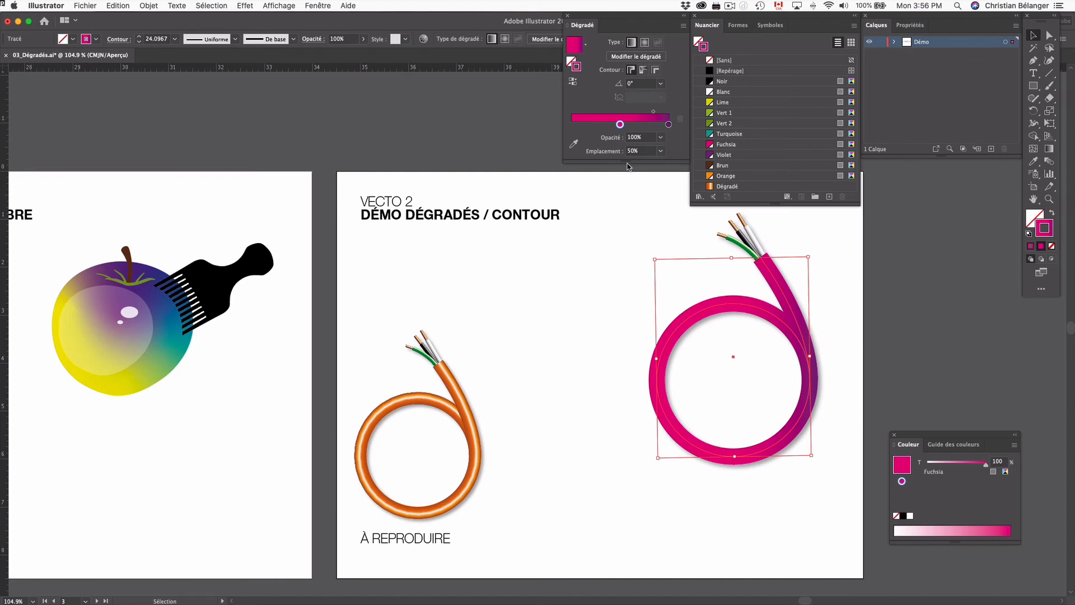
- Move the Fuchsia stop back to 0% and set the midpoint between the two colours to 50%
drag(620, 123, 536, 123)
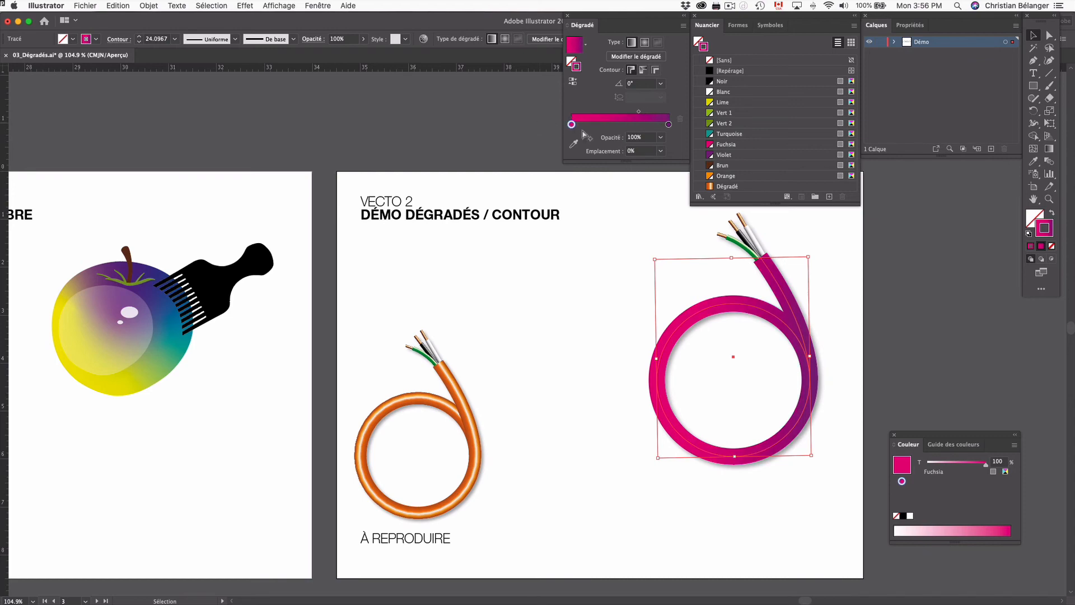
click(638, 111)
click(639, 151)
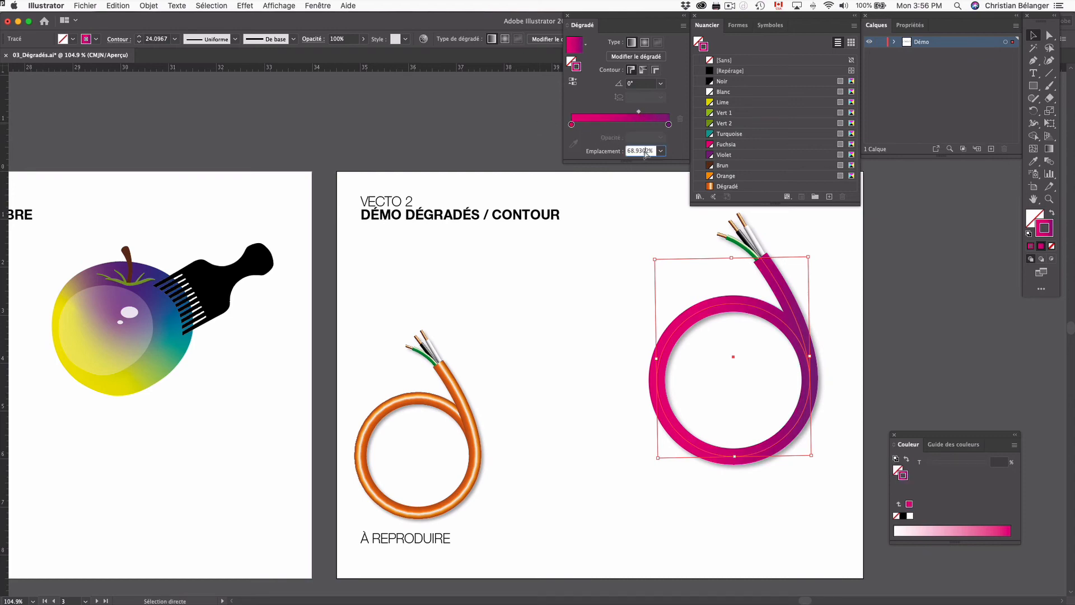
text(50)
key(Return)
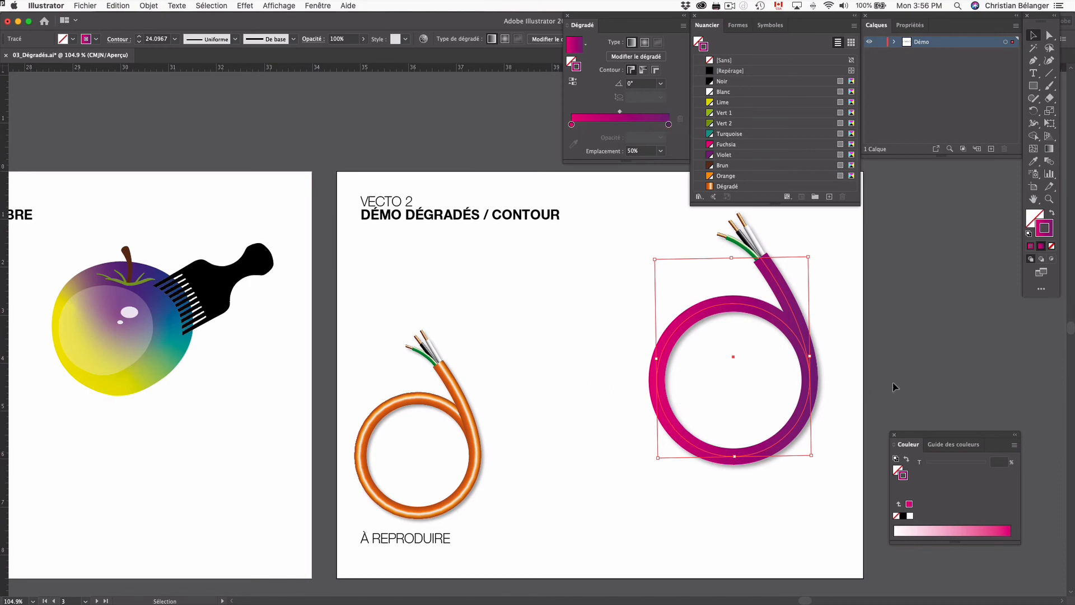
- Try a 90° angle and a reversed direction on the cable's stroke gradient, reverting each change
click(616, 84)
text(90)
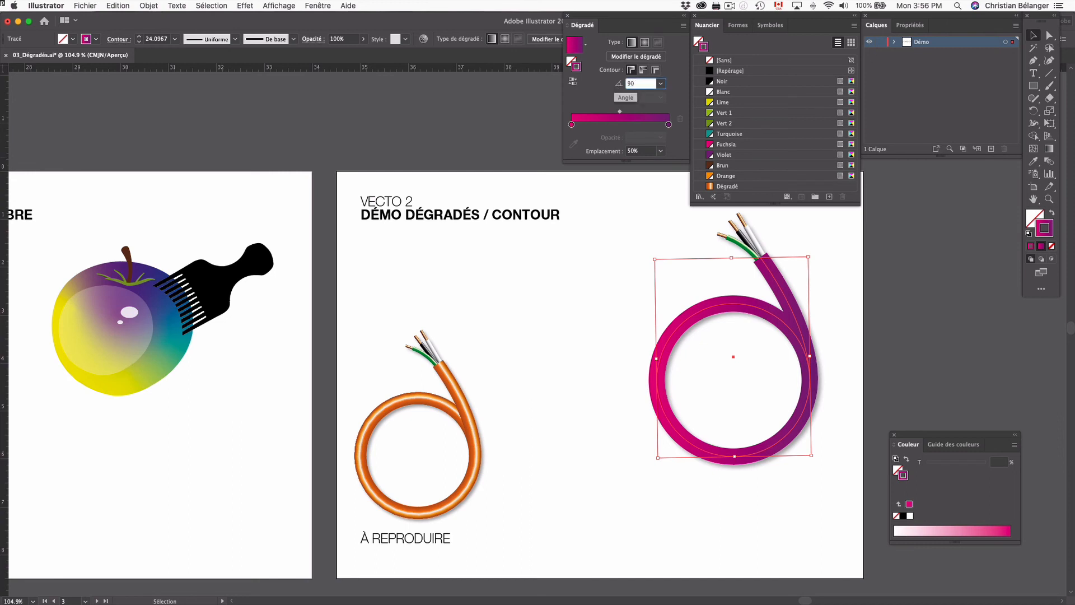
key(Return)
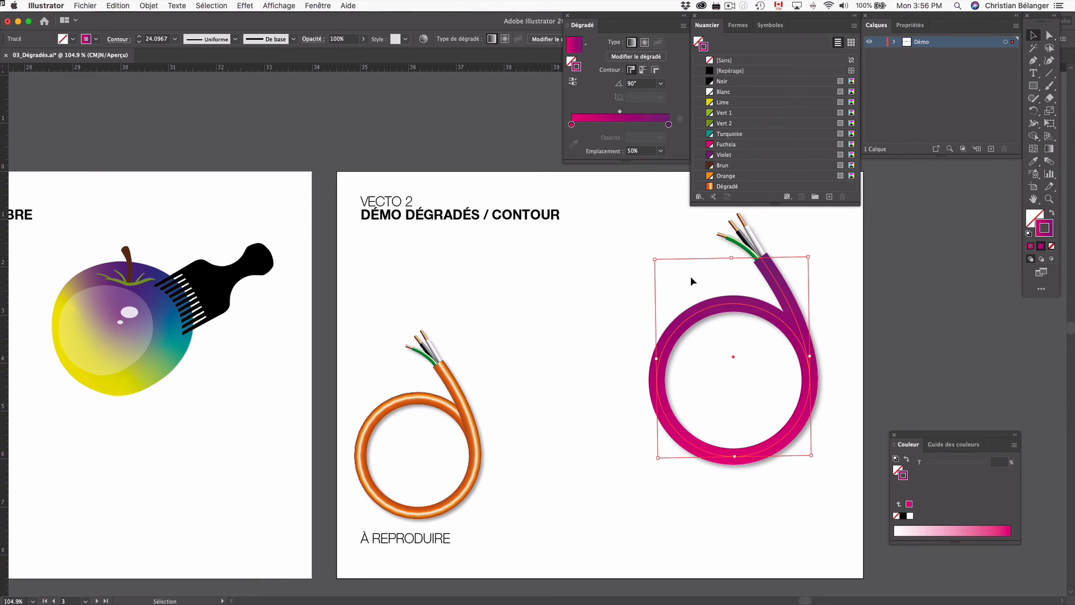
key(super+z)
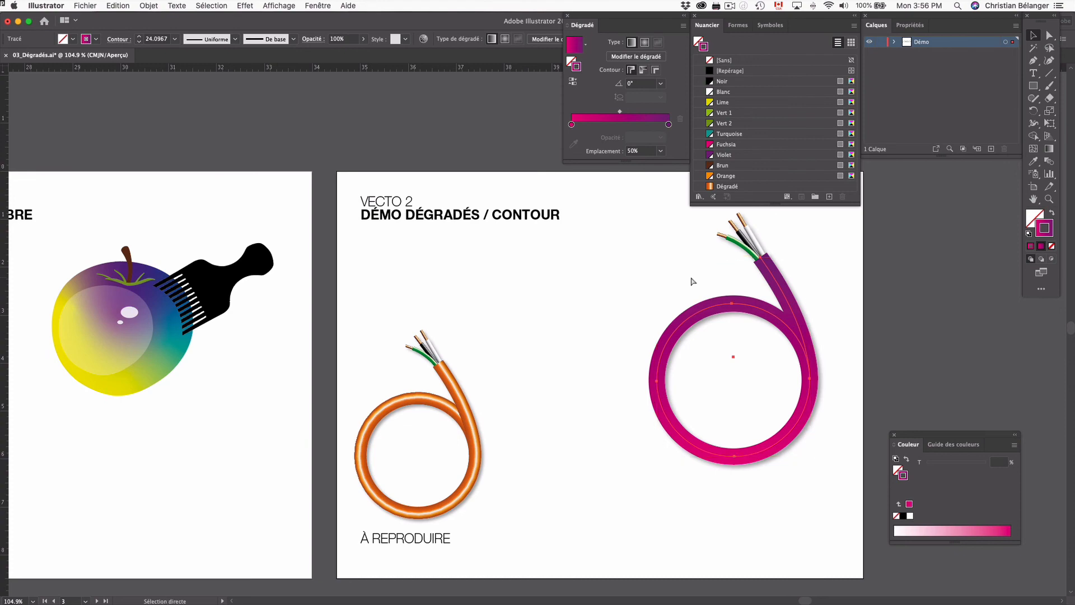
click(577, 85)
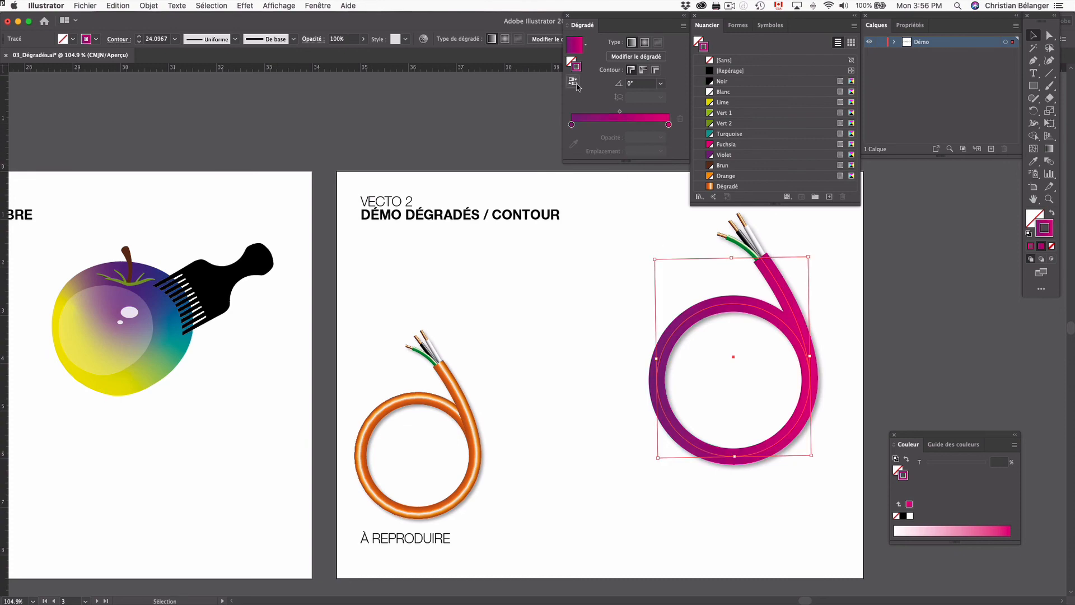
click(577, 85)
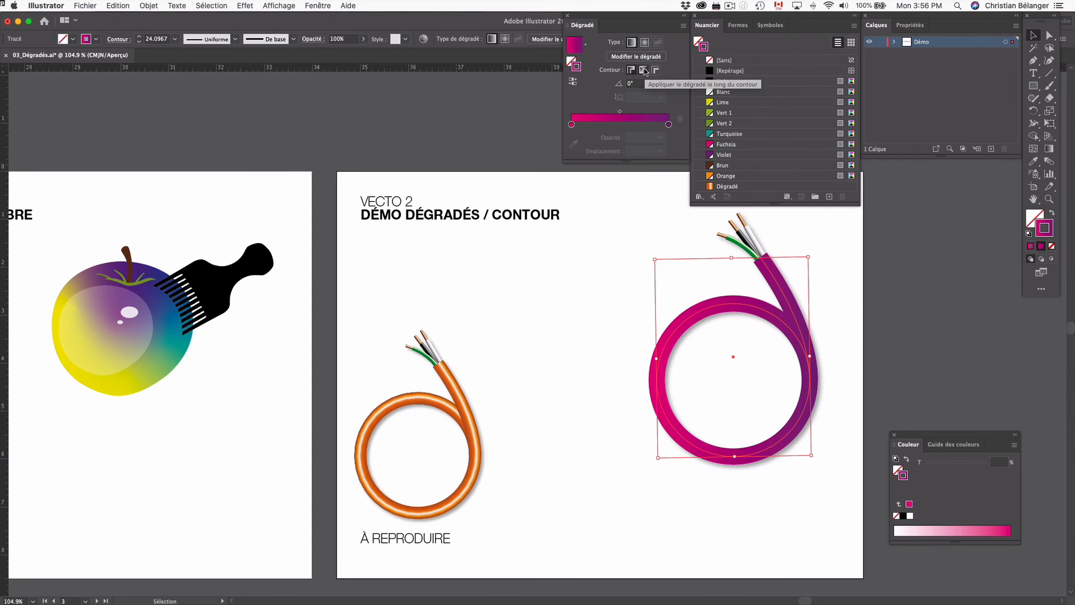
- Try the gradient along the cable's stroke and switch it to run across the stroke
click(644, 70)
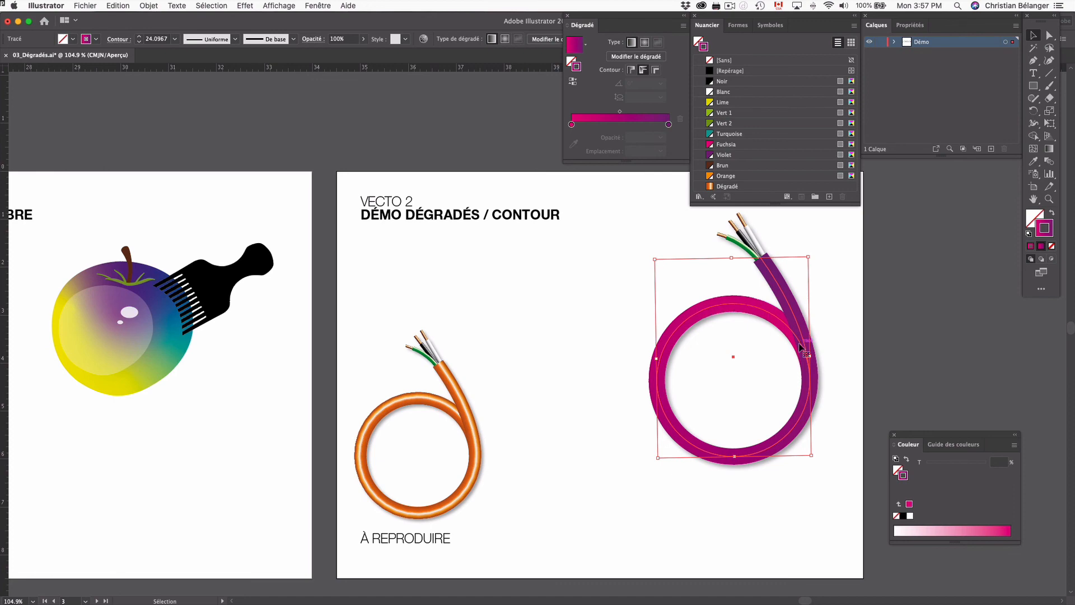
click(656, 71)
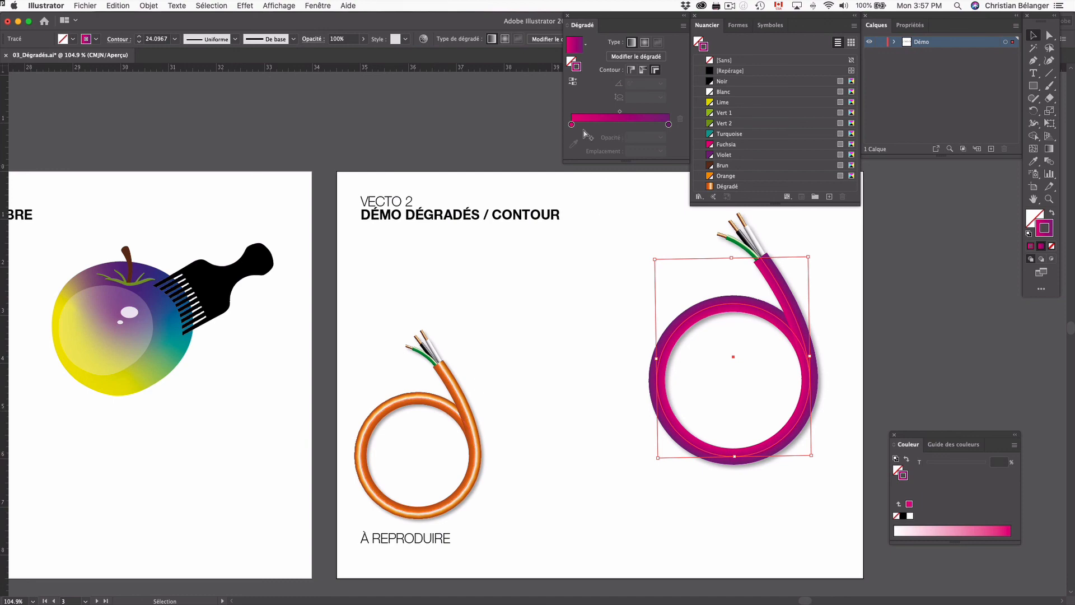
- Place the Fuchsia stop near the ramp's middle at about 53% and add a Violet stop at its start
drag(594, 124, 628, 123)
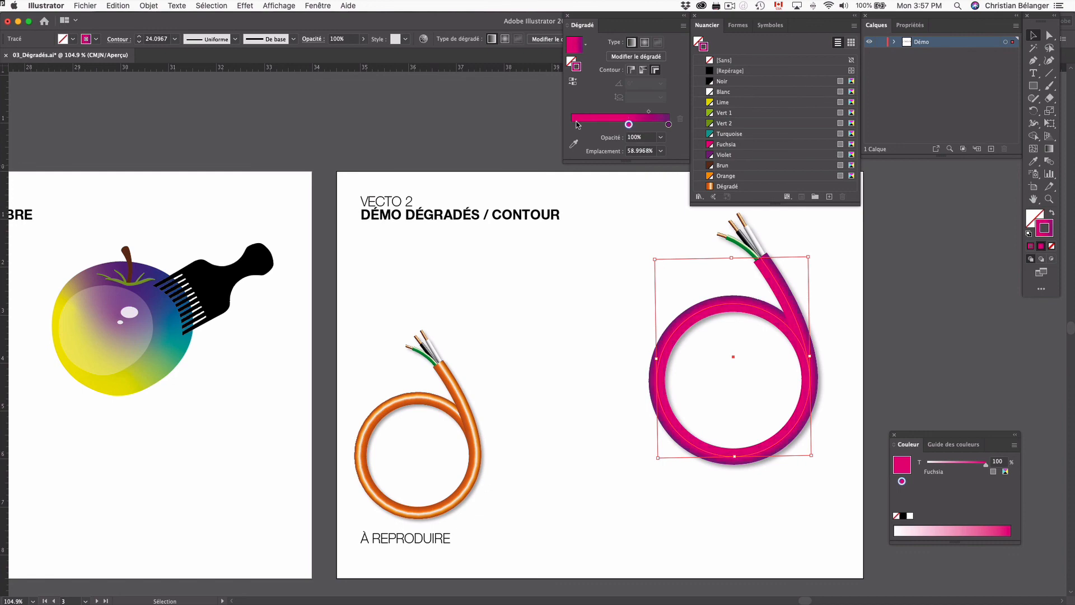
click(571, 124)
double_click(572, 124)
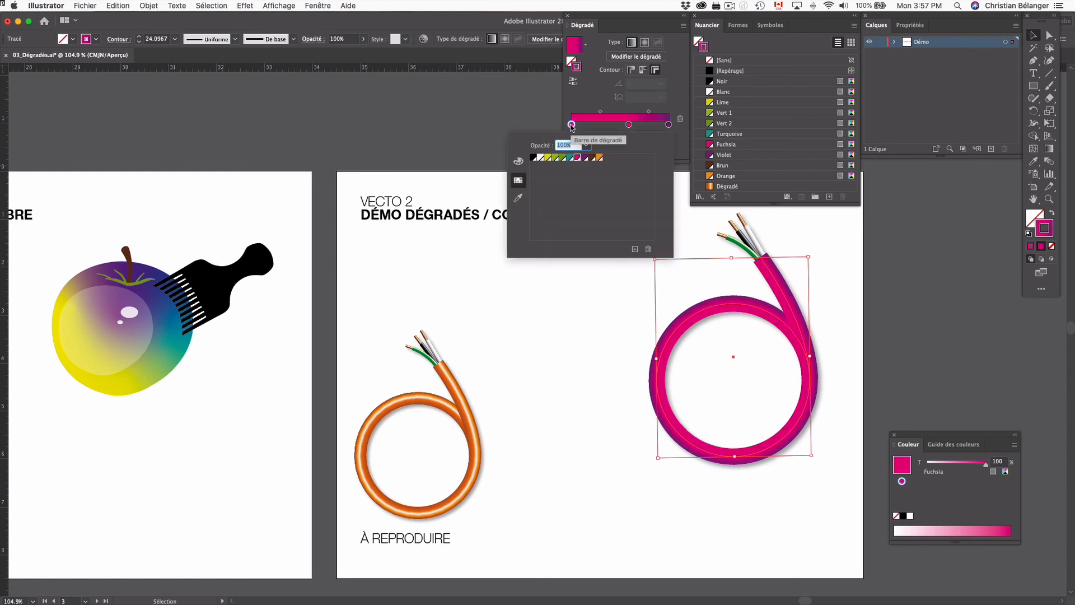
click(584, 158)
drag(629, 124, 623, 124)
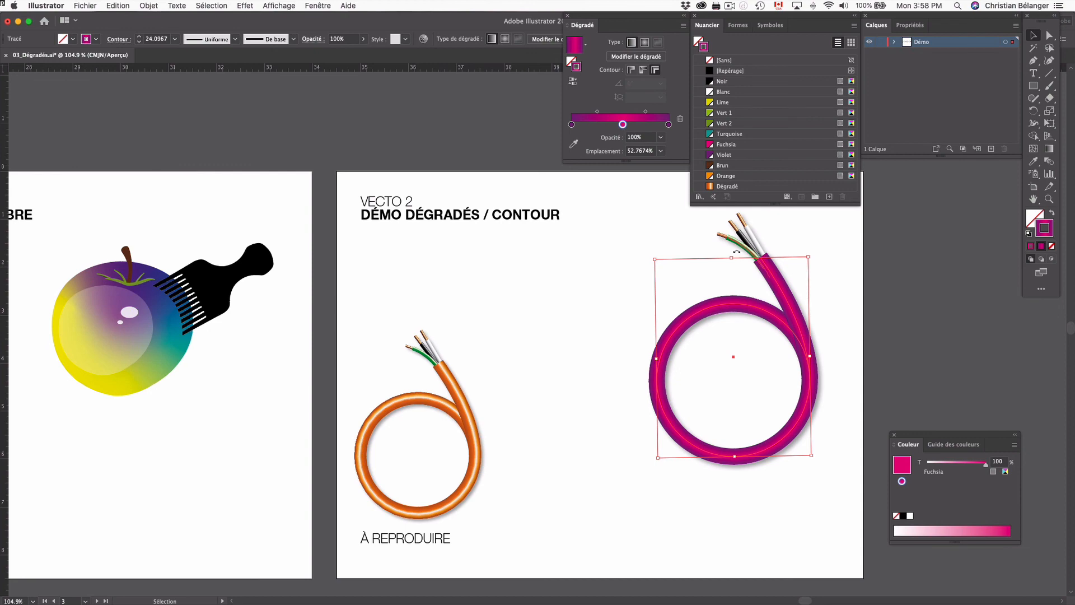
- Select part of the large cable's path, apply the orange Dégradé swatch to its stroke, and deselect it
key(a)
click(715, 280)
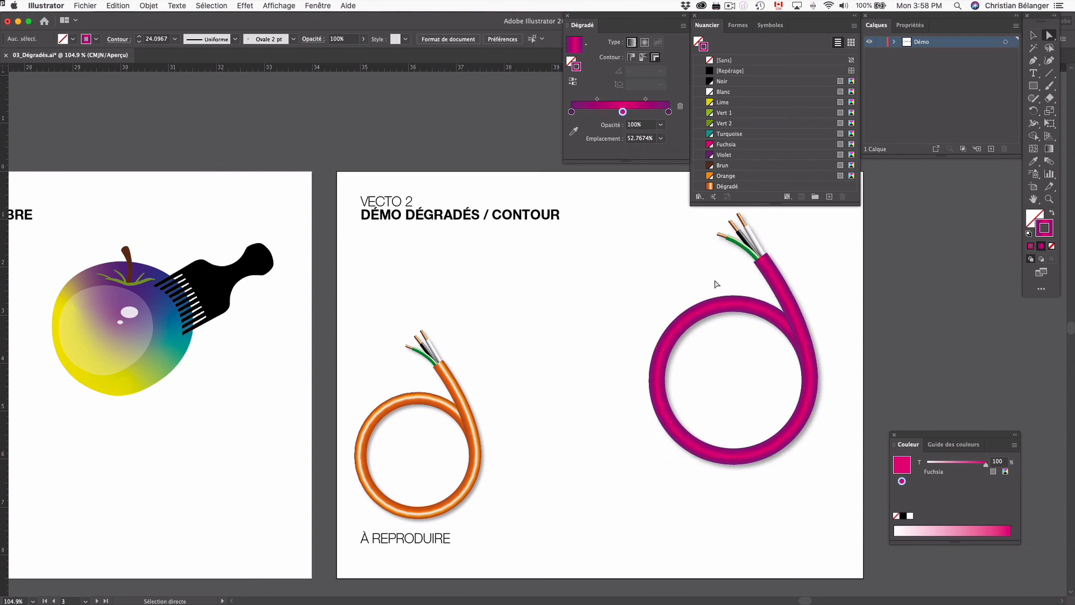
click(784, 290)
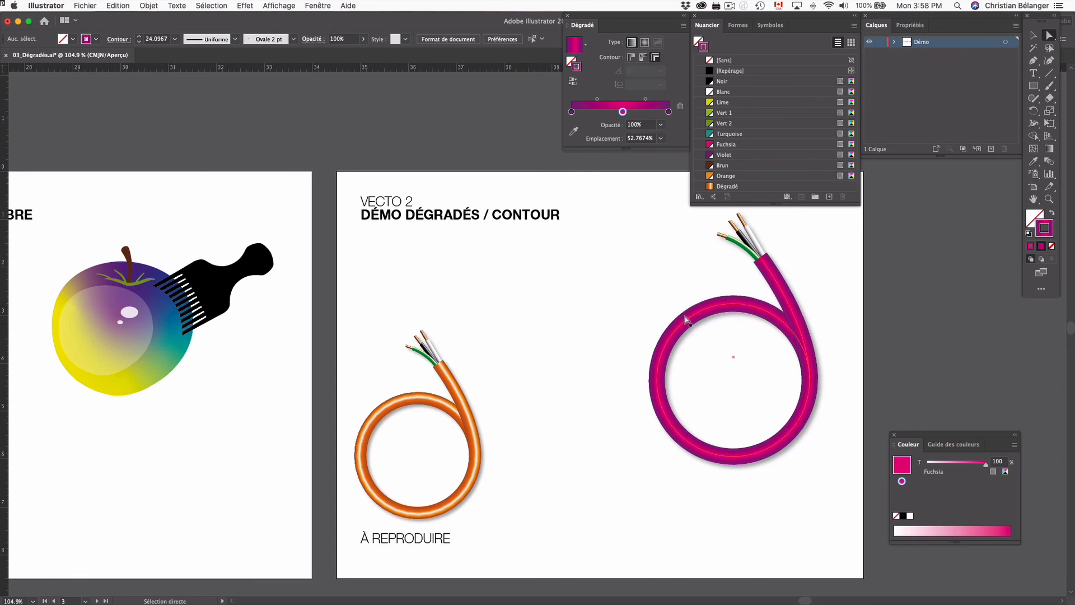
drag(640, 292, 704, 358)
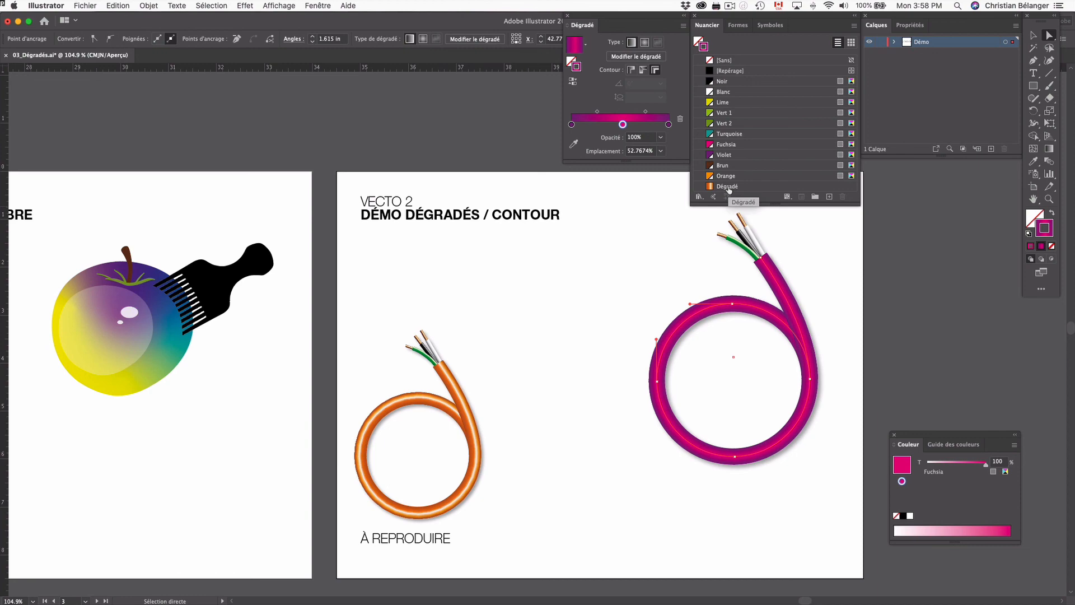
click(728, 187)
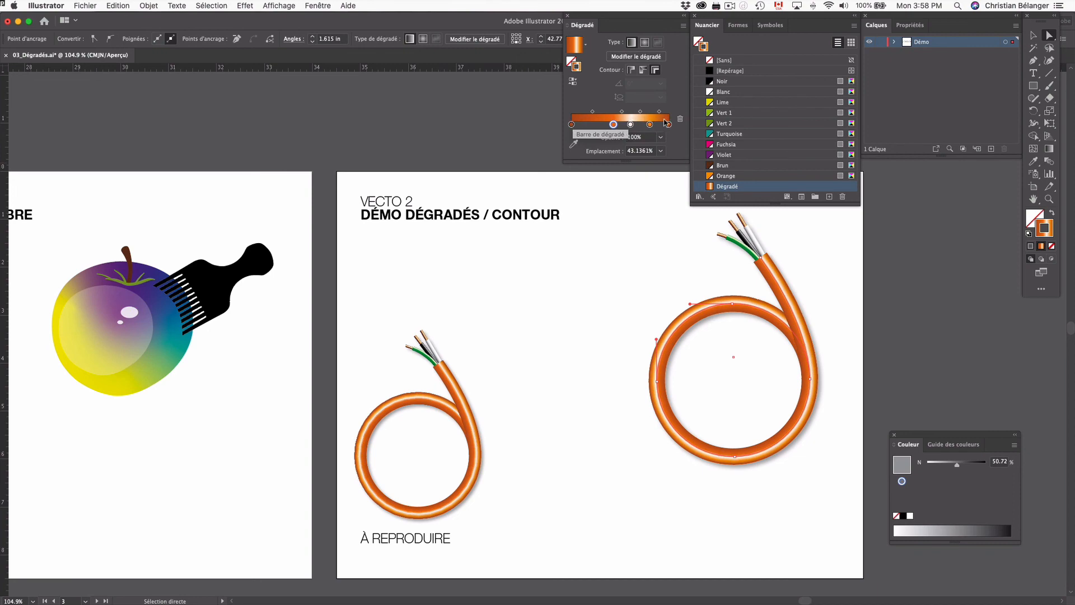
click(540, 290)
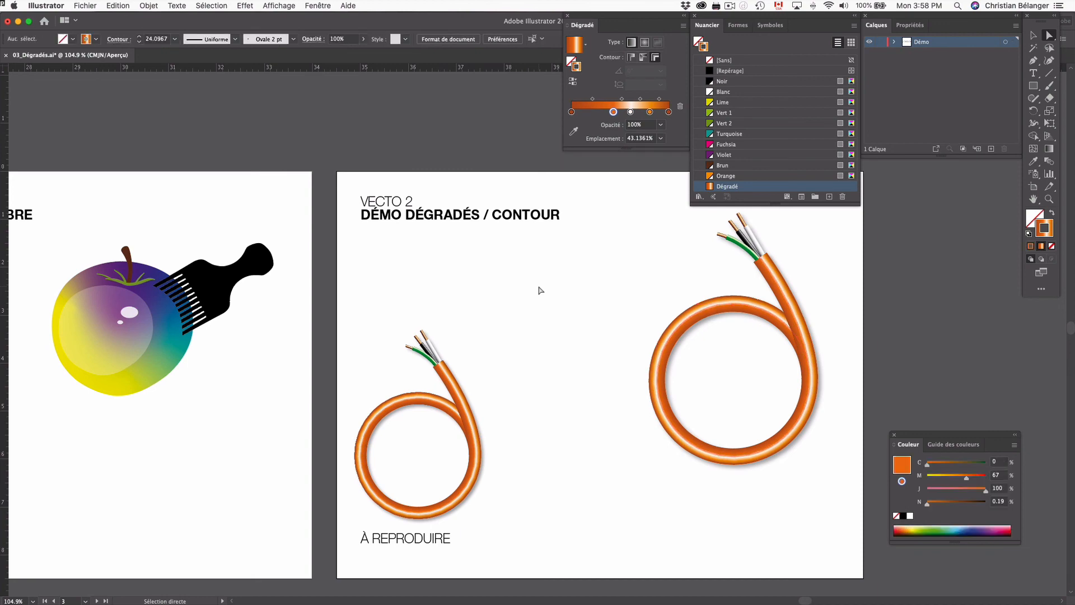